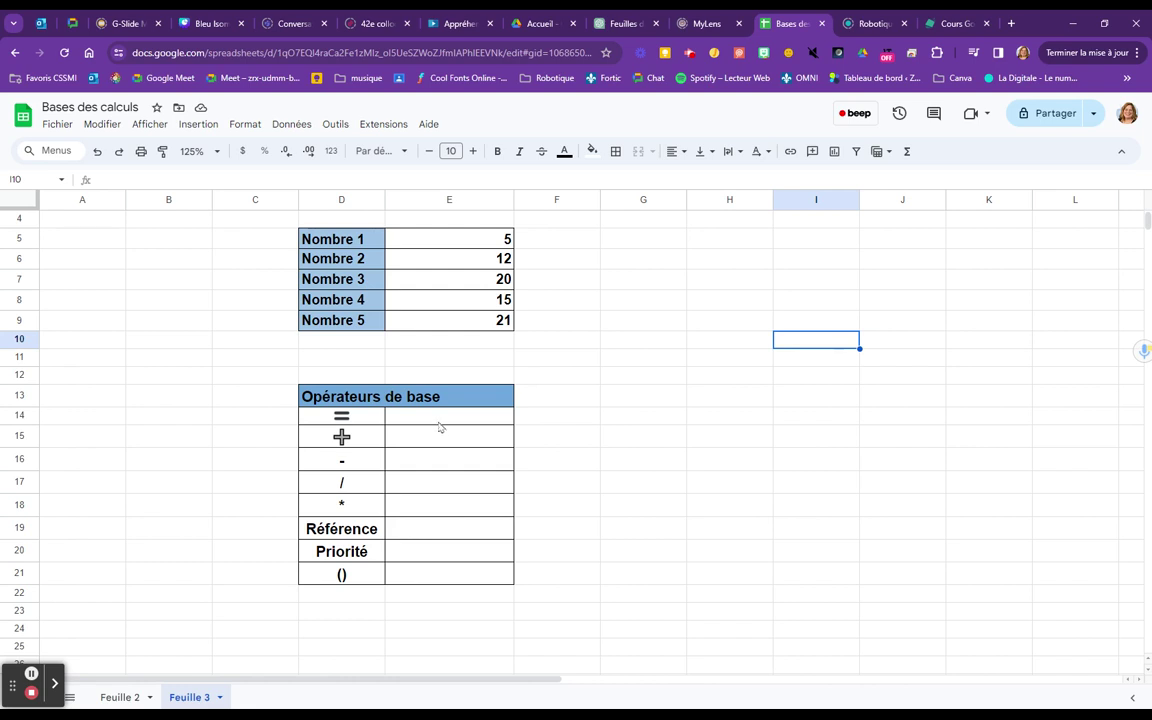
- Enter 20+5 as plain text in cell E14 beside the = operator
left_click(438, 418)
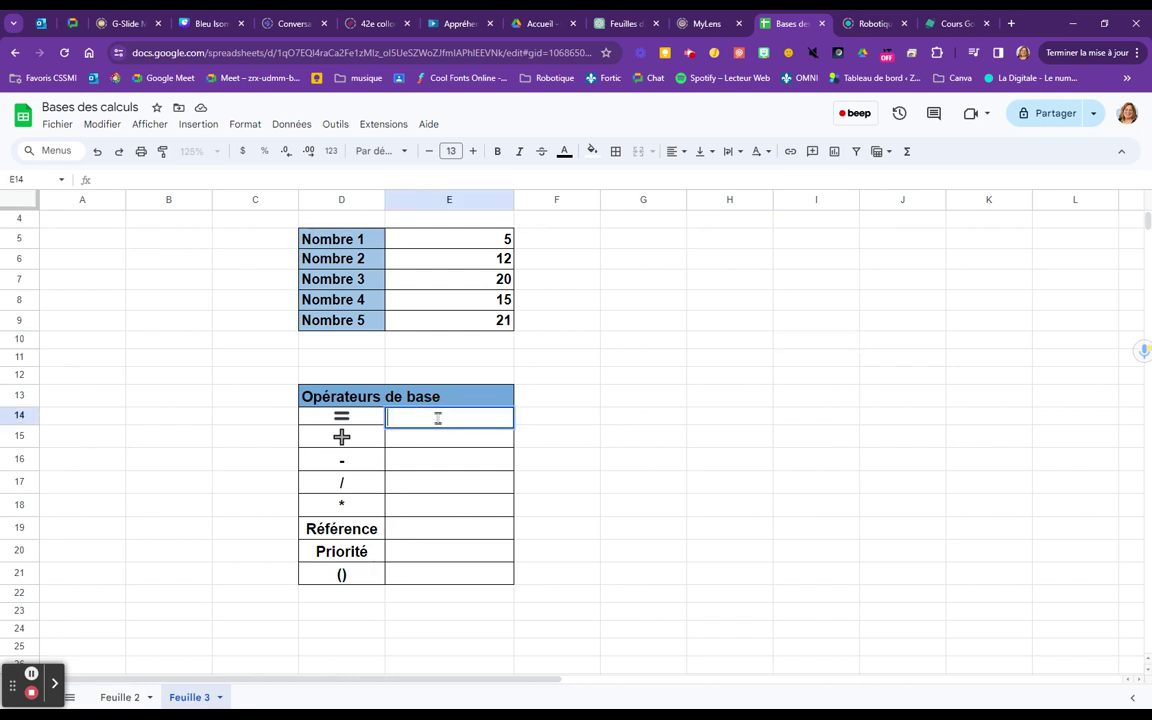
key("Return")
type("20+")
type("5")
key("Return")
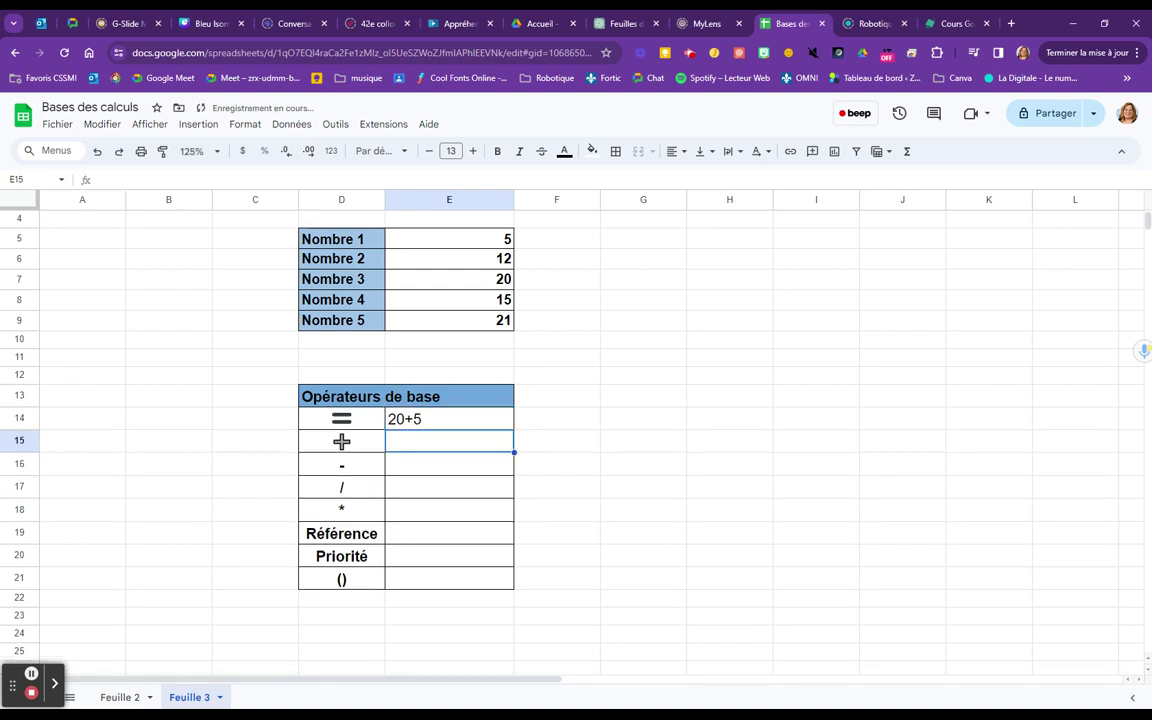
scroll(712, 434, "up", 2)
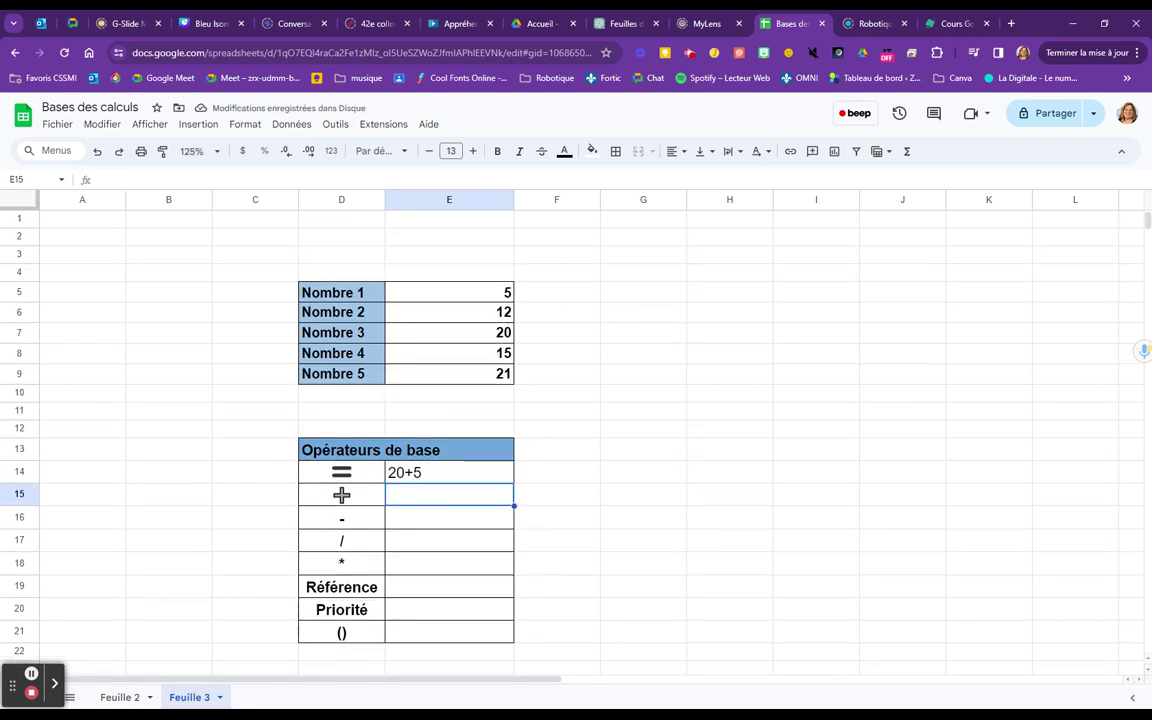
- Replace E14's text with the formula =20+5 so it displays 25
double_click(436, 472)
key("BackSpace")
key("BackSpace")
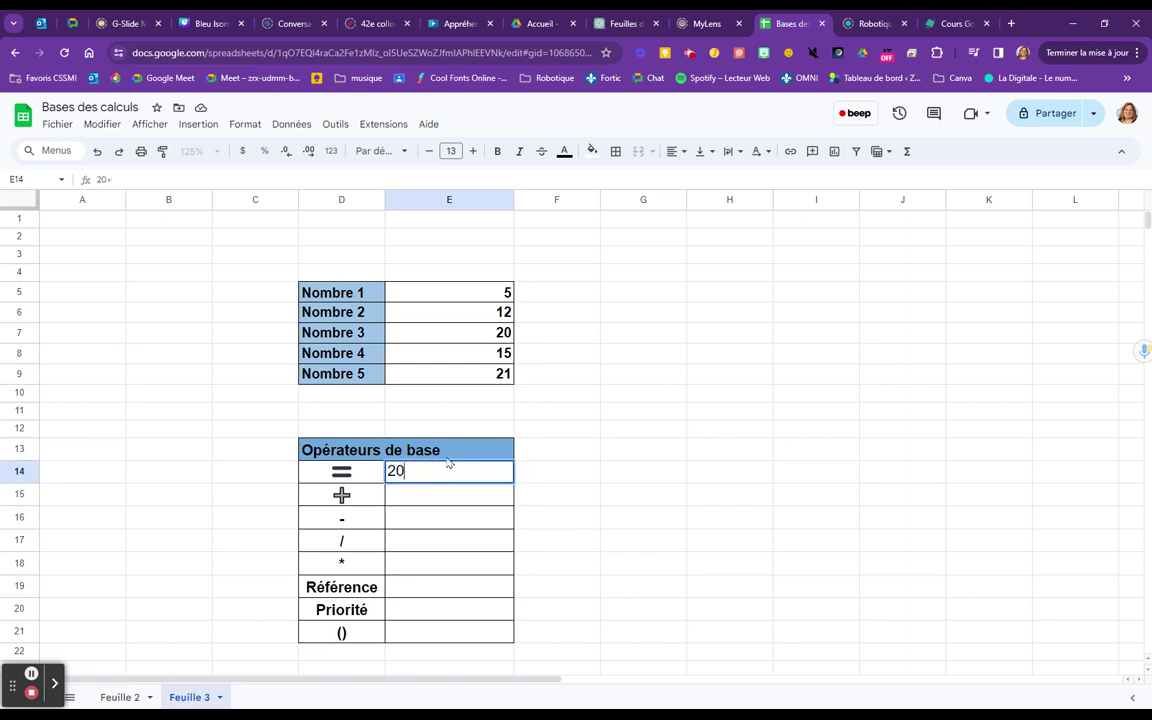
key("BackSpace")
key("BackSpace")
type("=")
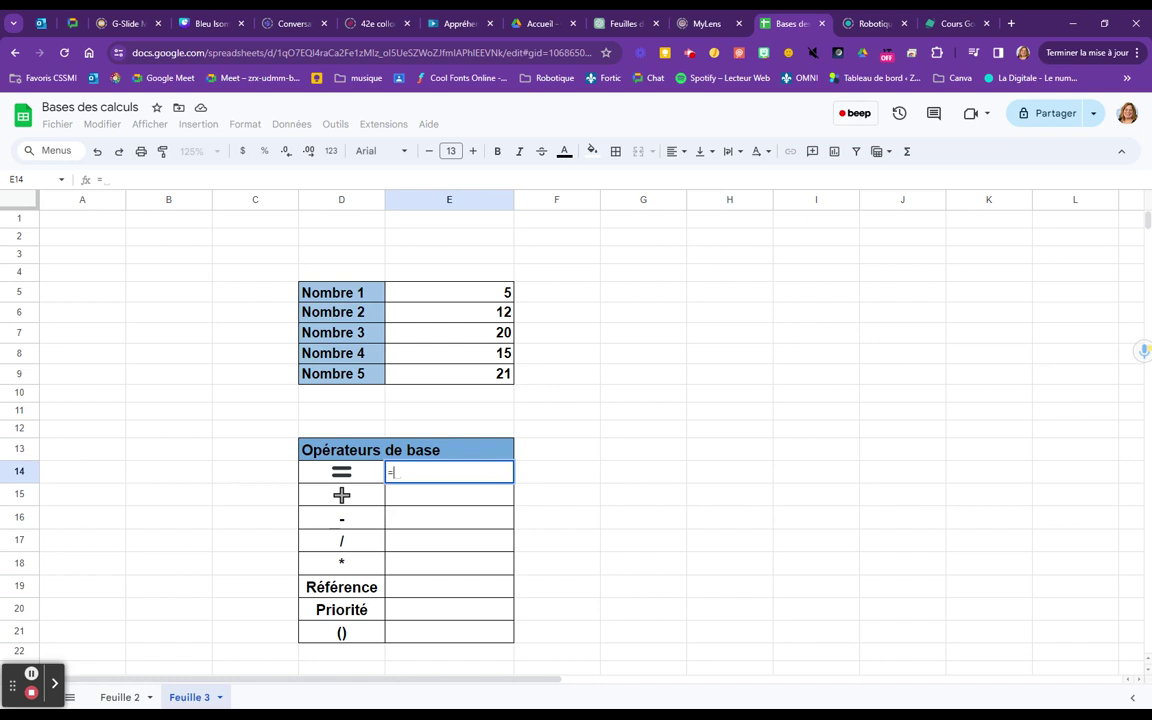
type("20")
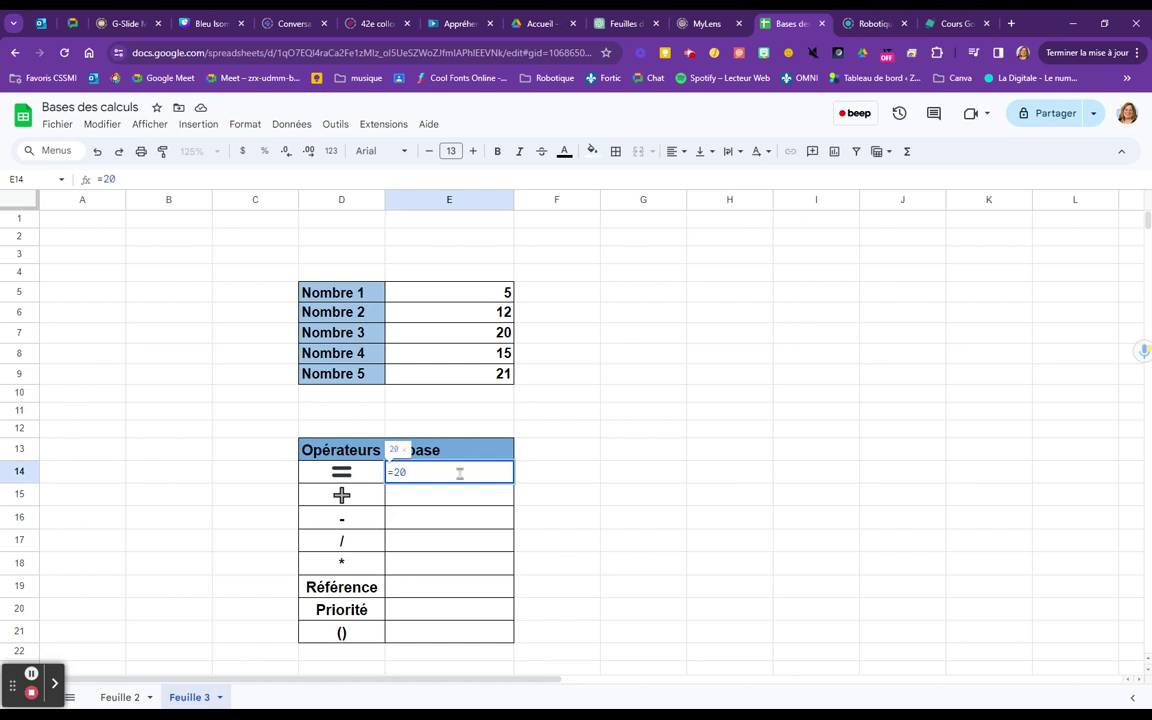
type("+5")
key("Return")
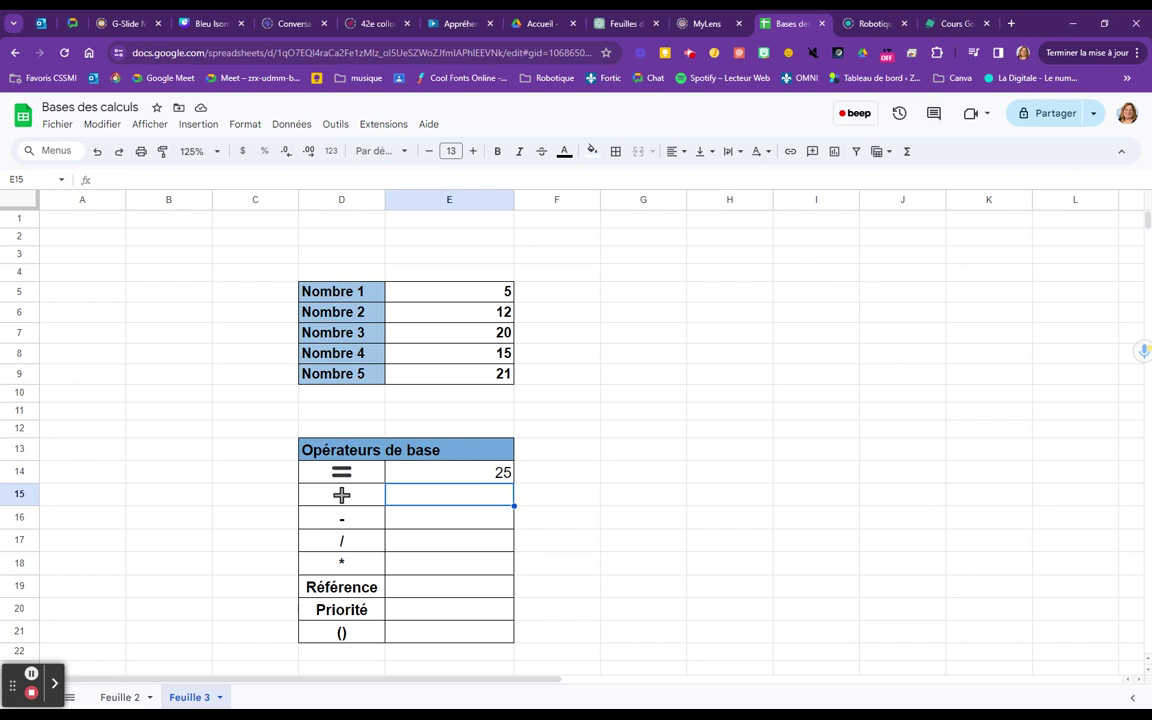
- Enter =25+25 in E15 and =25-20 in E16, showing 50 and 5
double_click(446, 503)
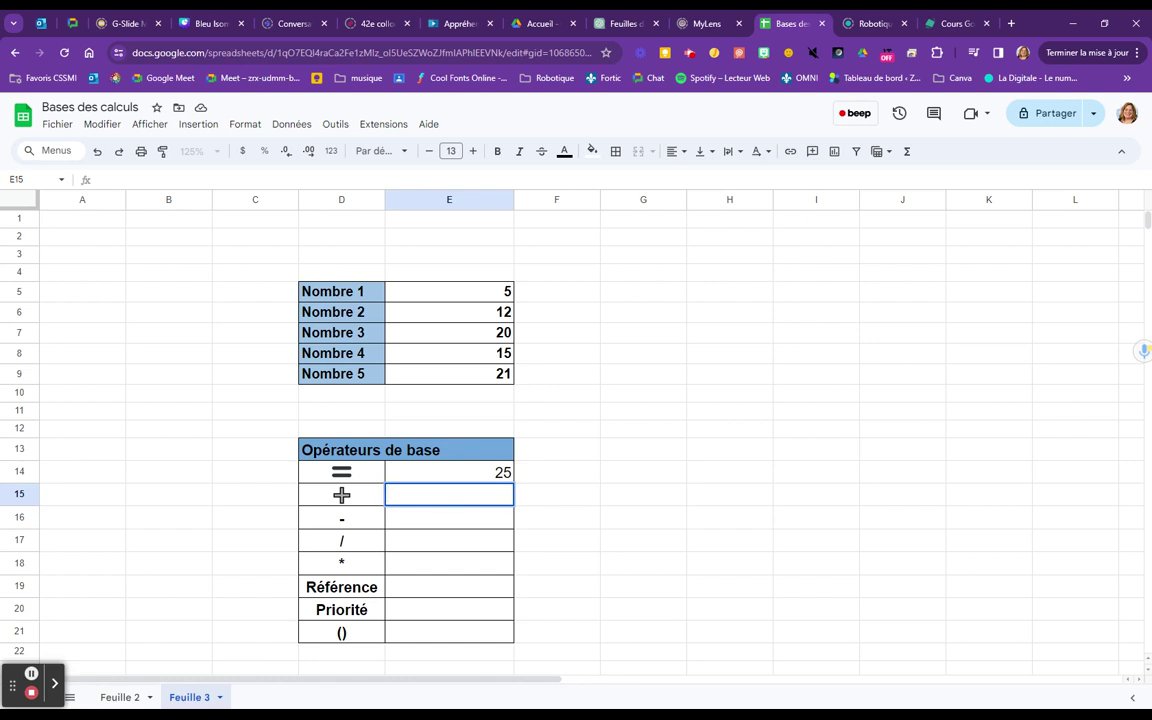
type("=")
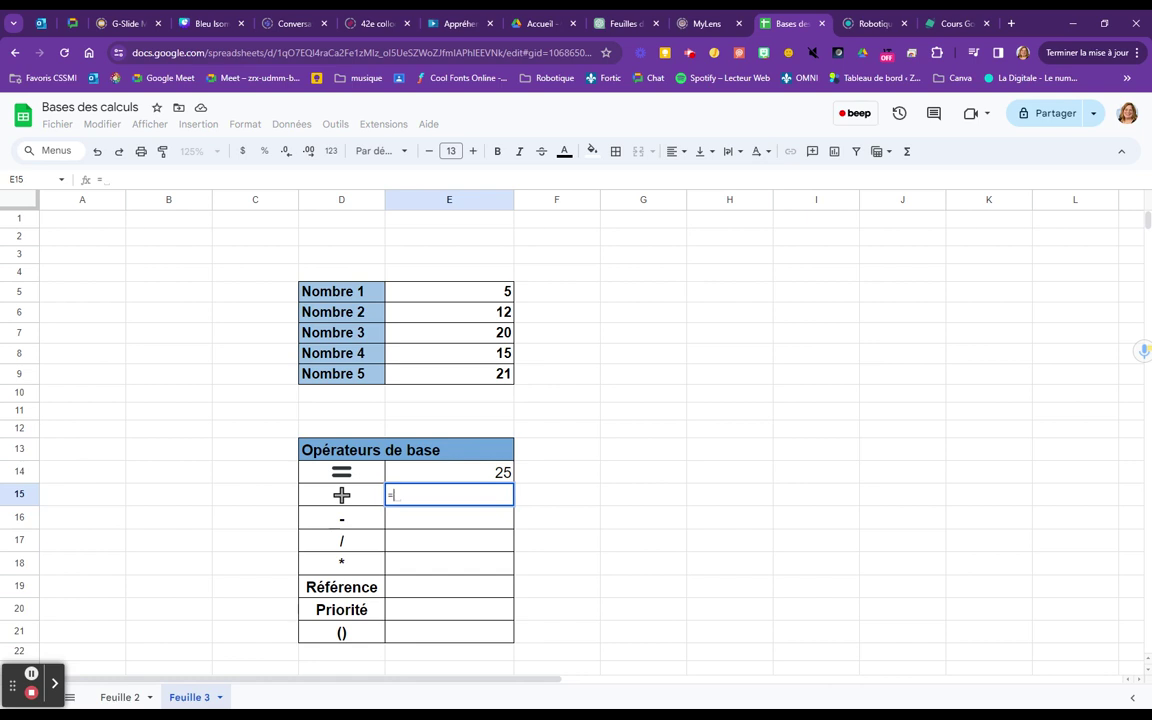
type("25+25")
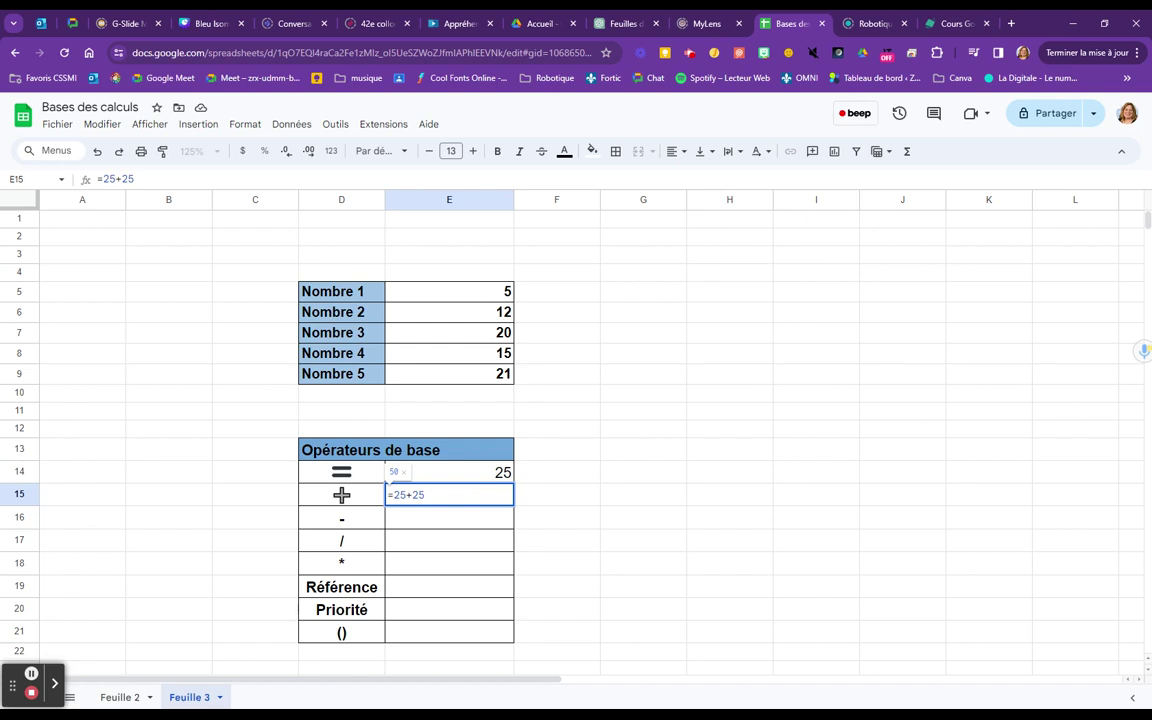
key("Return")
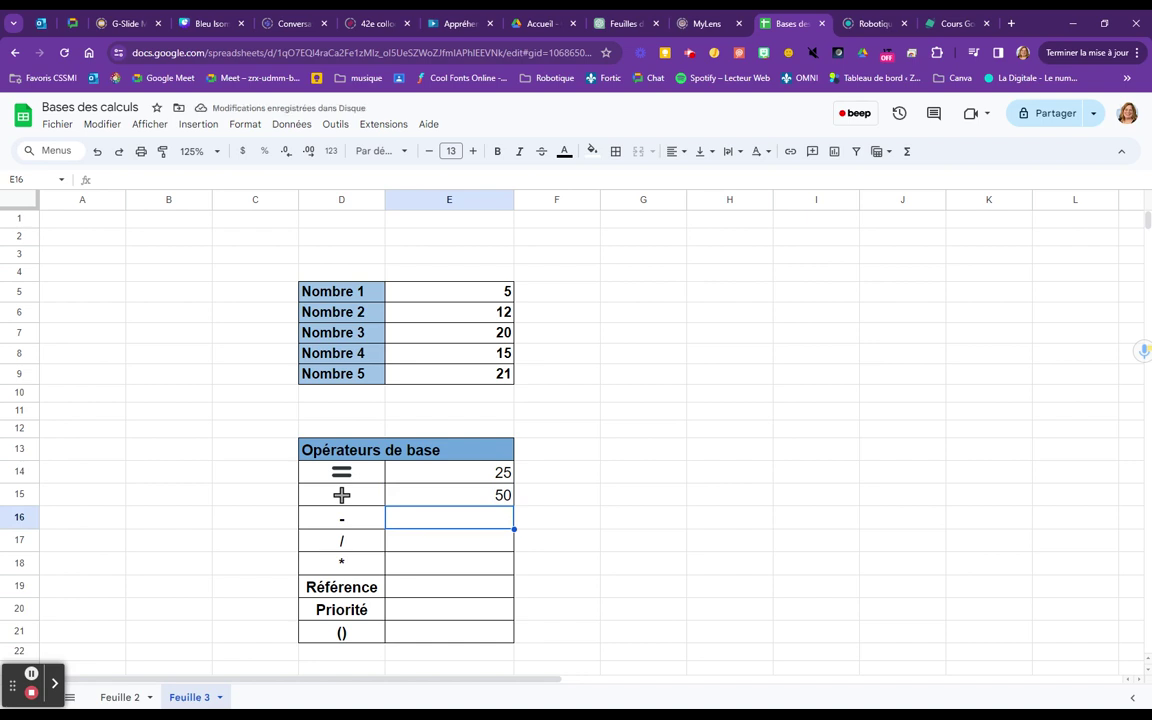
double_click(450, 517)
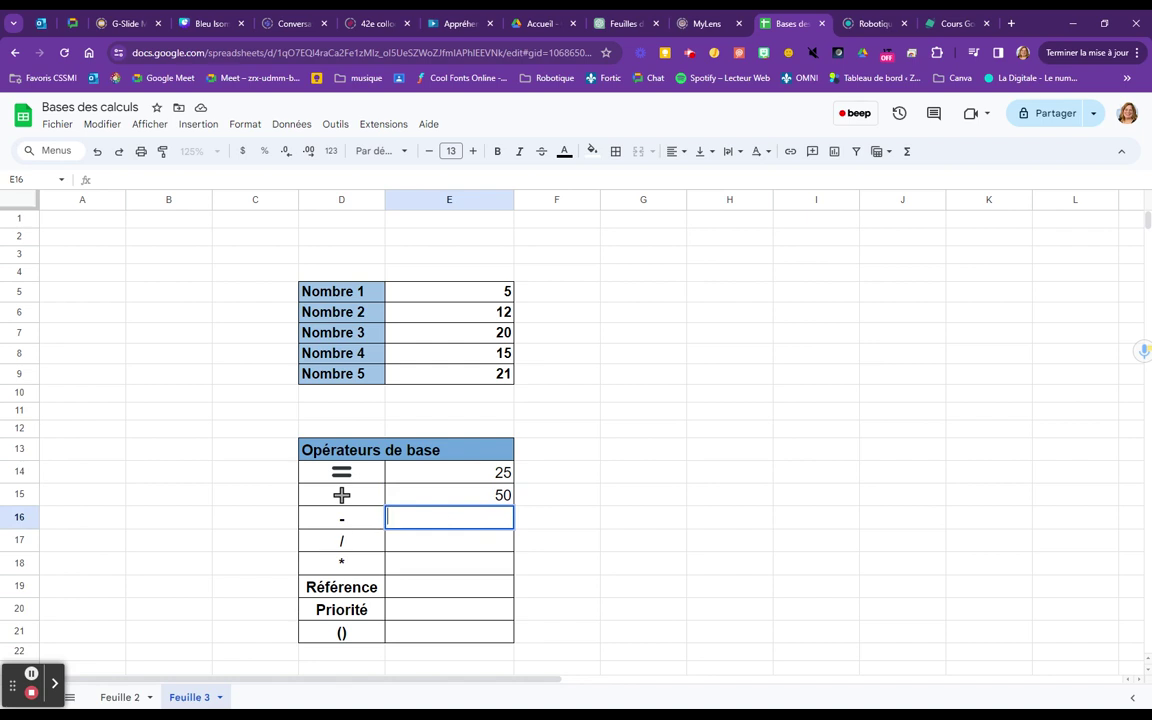
type("=")
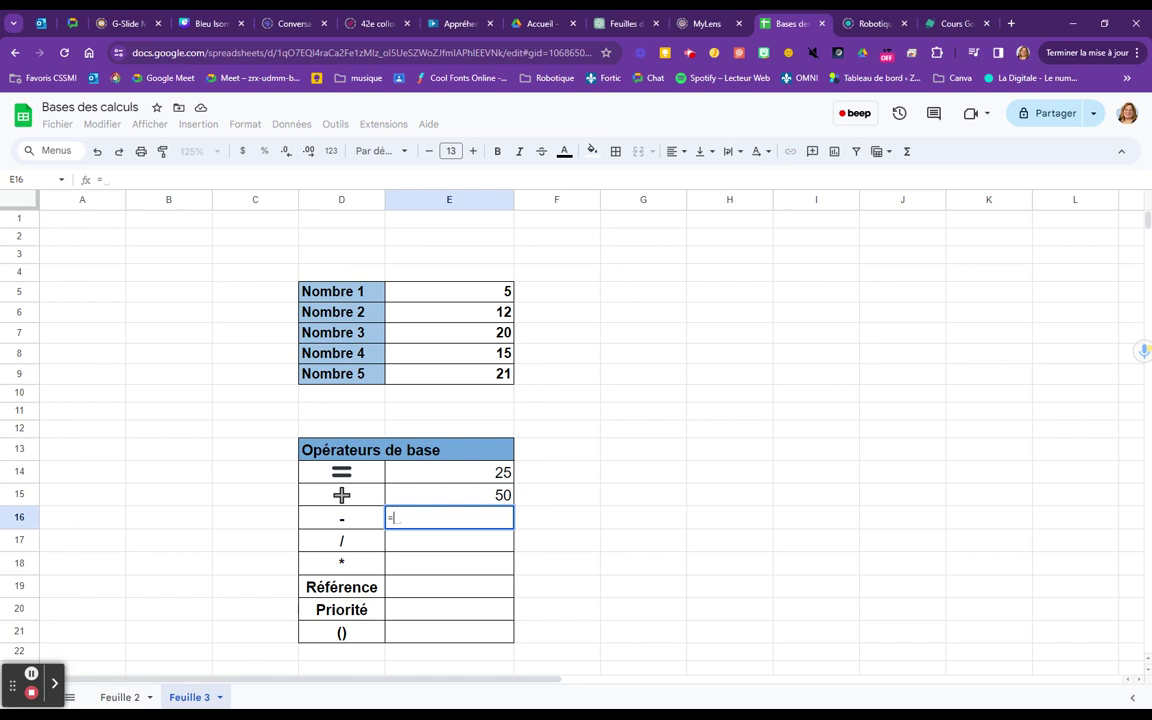
type("25-2")
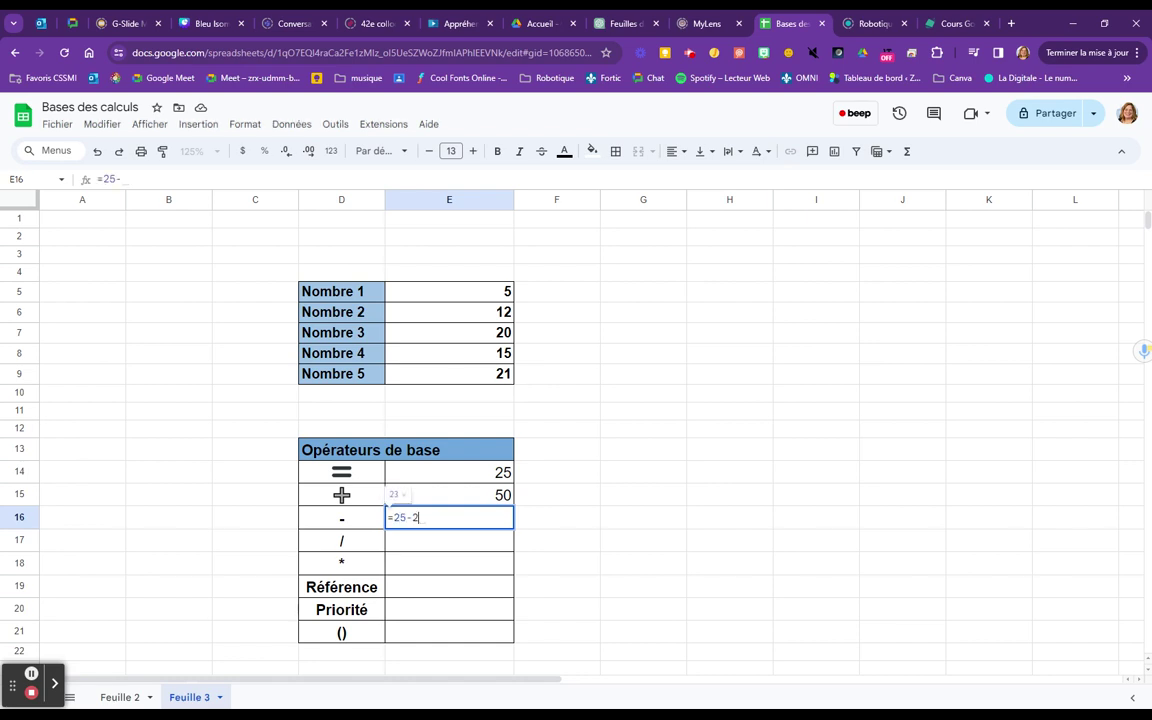
type("0")
key("Return")
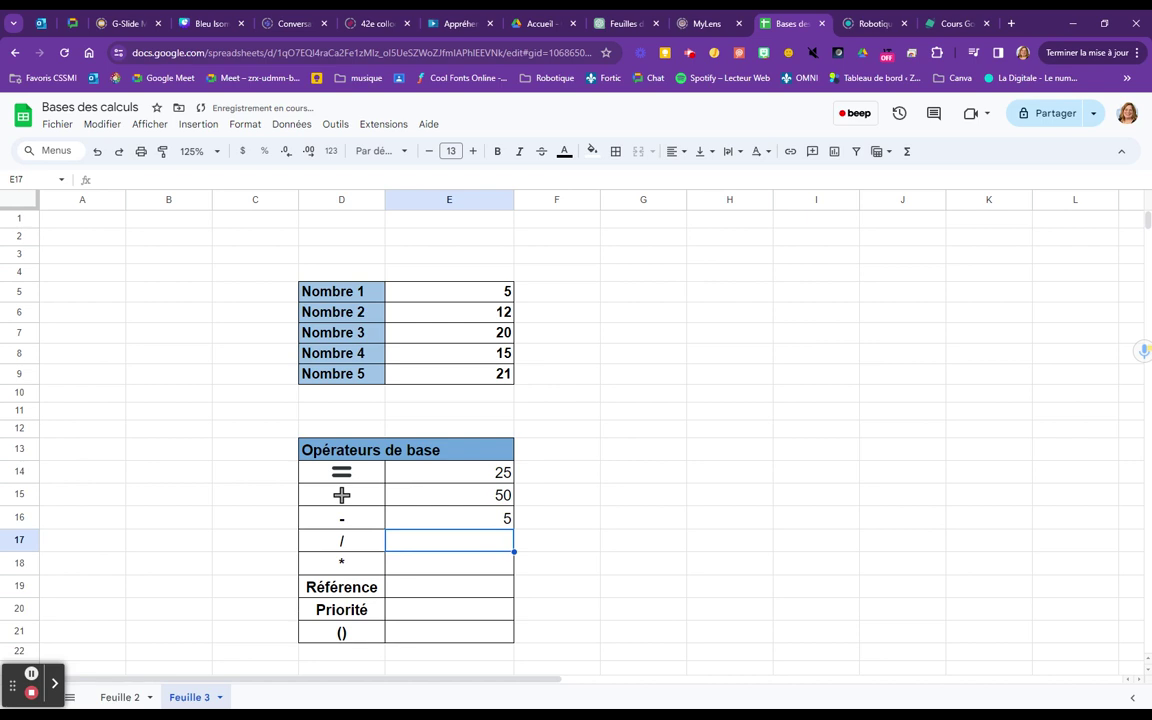
double_click(440, 545)
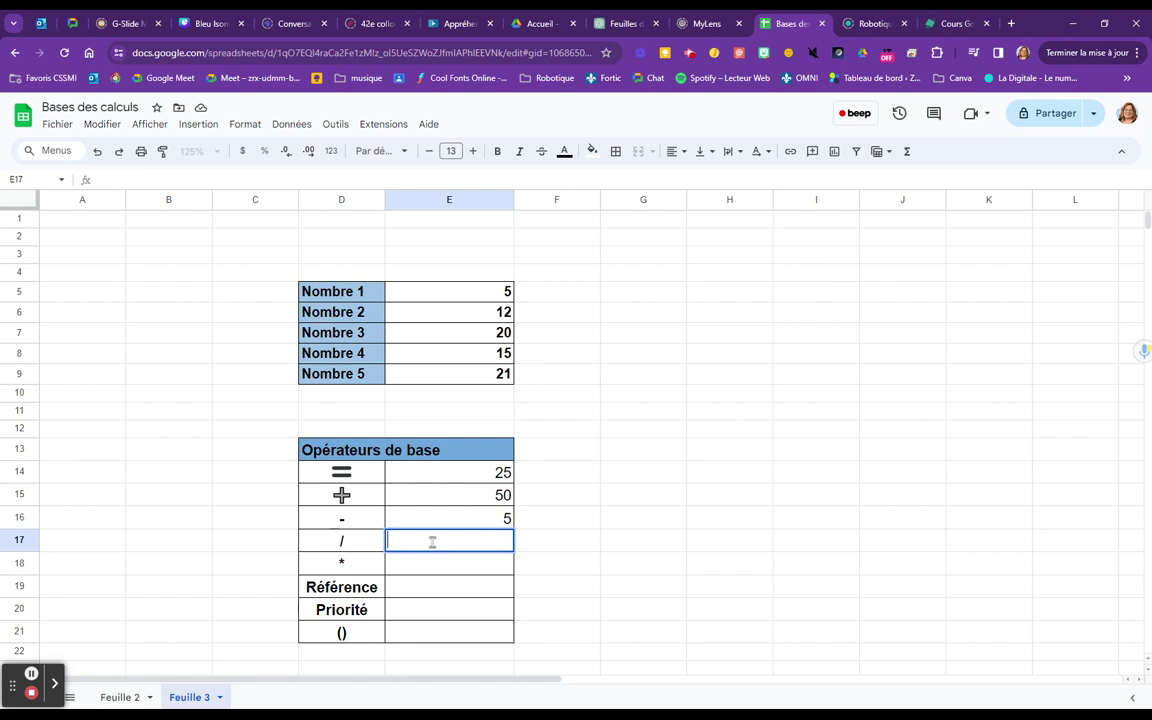
- Enter =20/5 in E17 and =6*5 in E18, showing 4 and 30
type("20")
key("BackSpace")
key("BackSpace")
type("=")
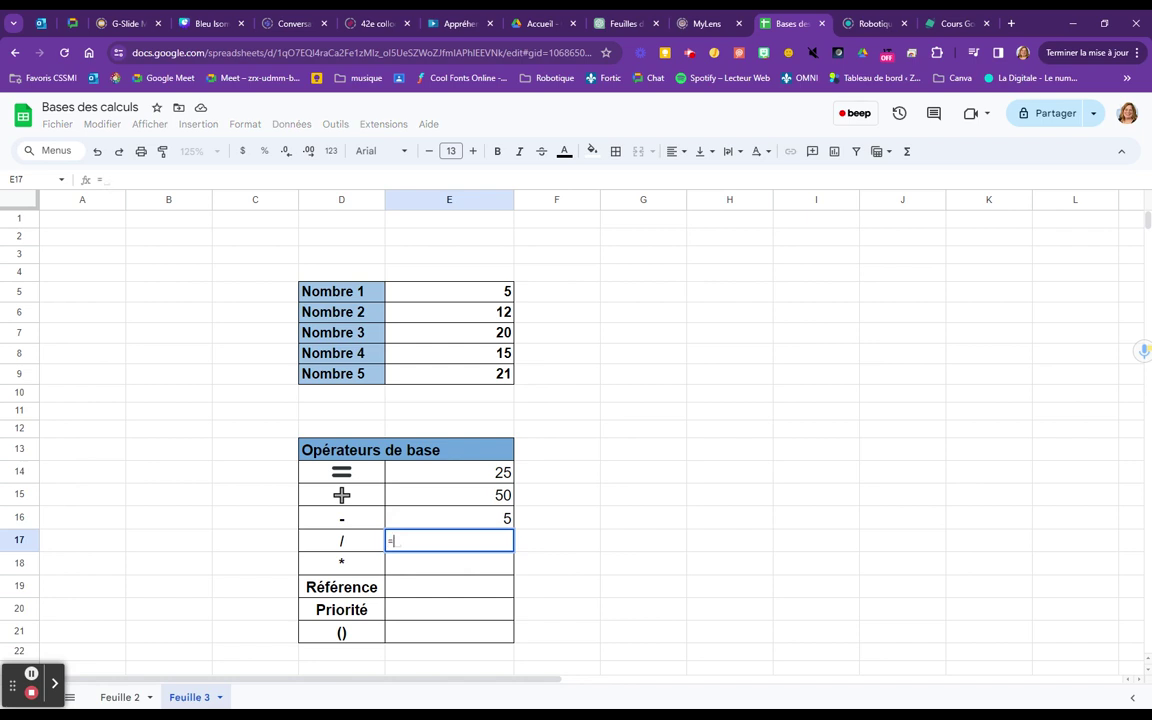
type("20/5")
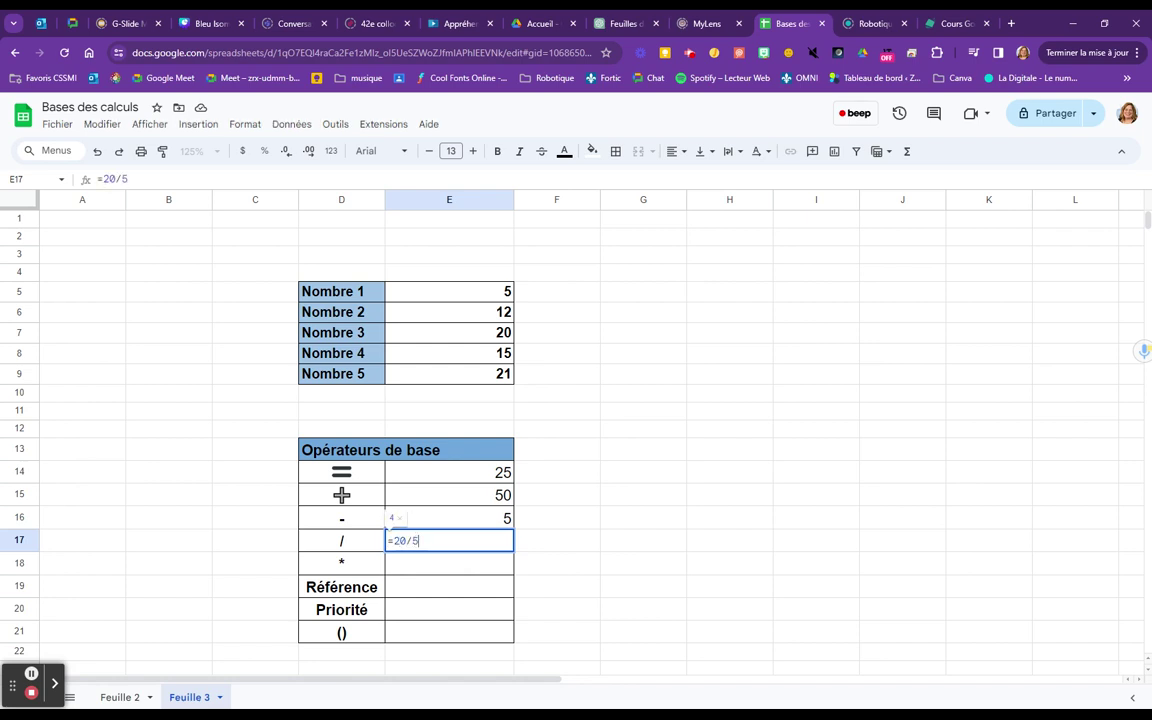
key("Return")
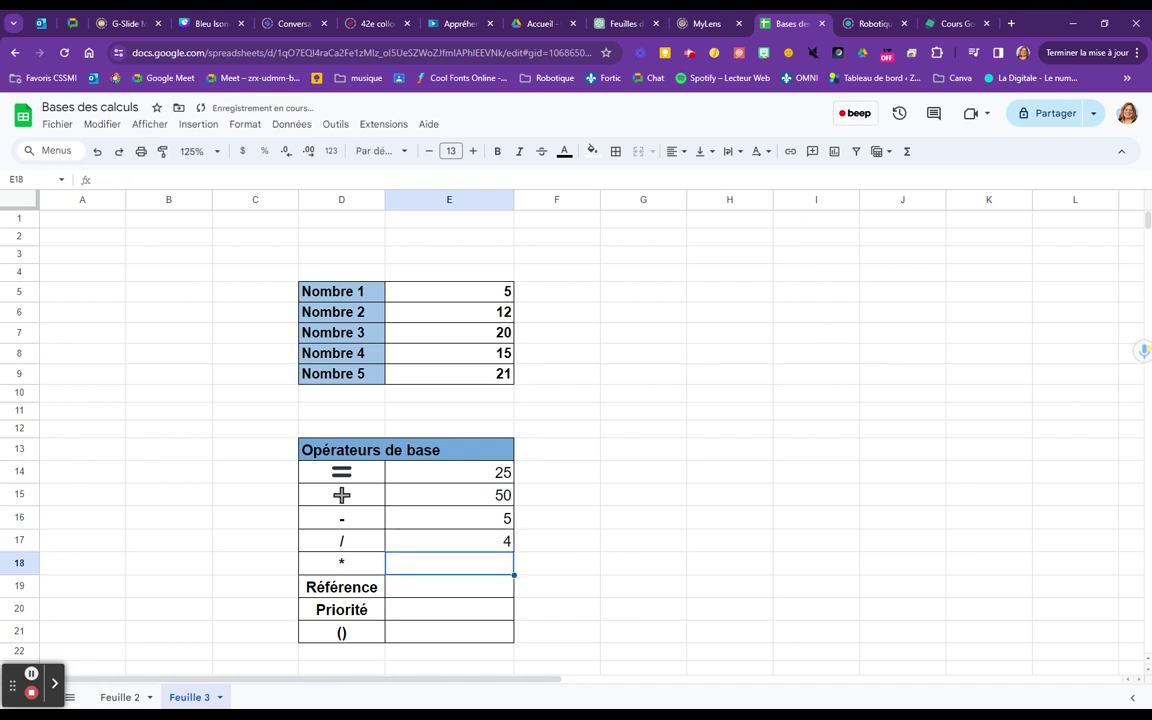
double_click(443, 564)
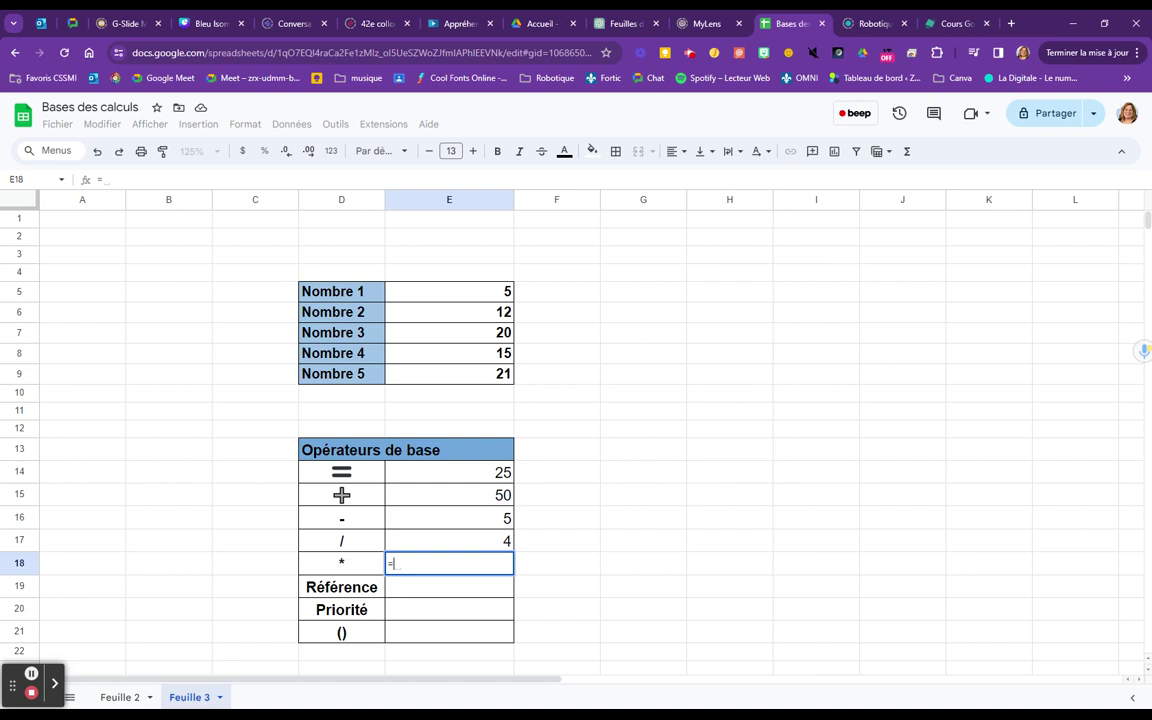
type("=6*")
type("5")
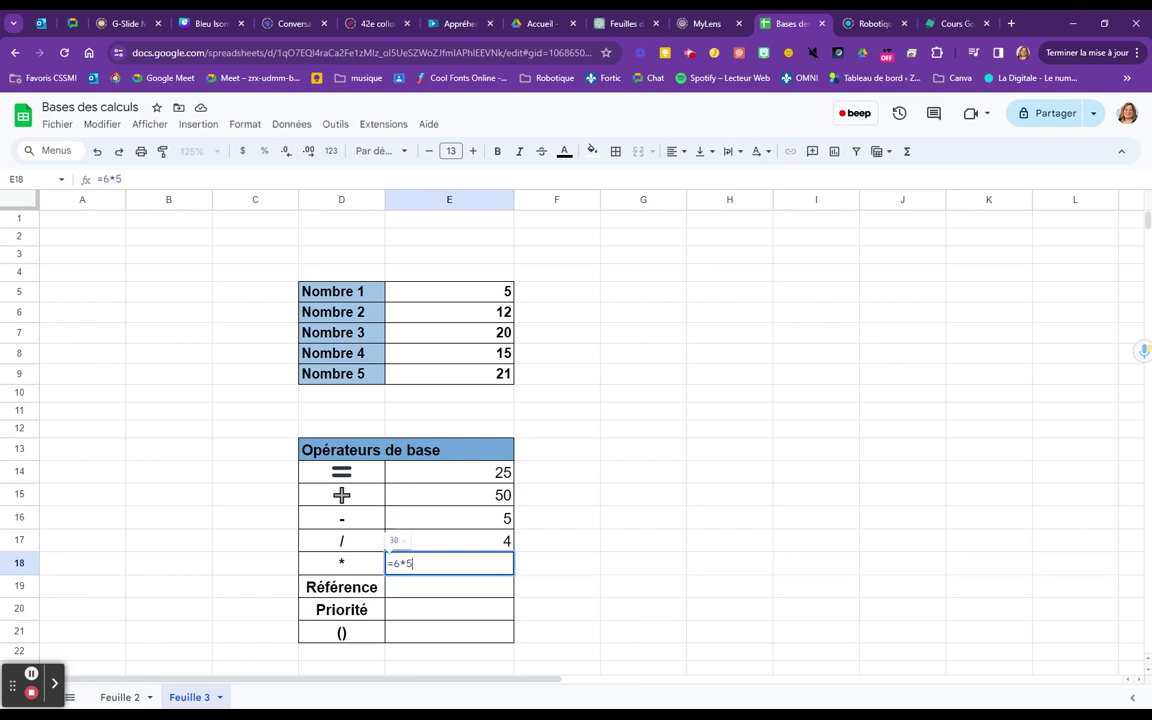
key("Return")
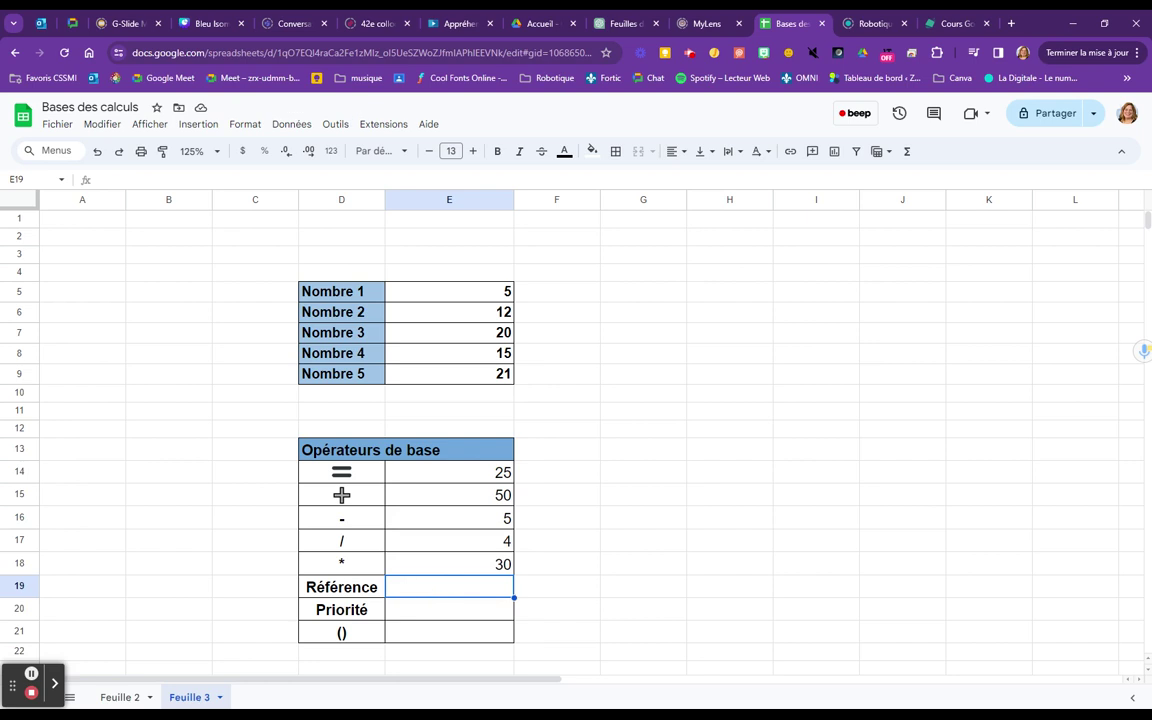
- Enter a first reference formula =E5+E6 in the Référence row cell E19
double_click(429, 589)
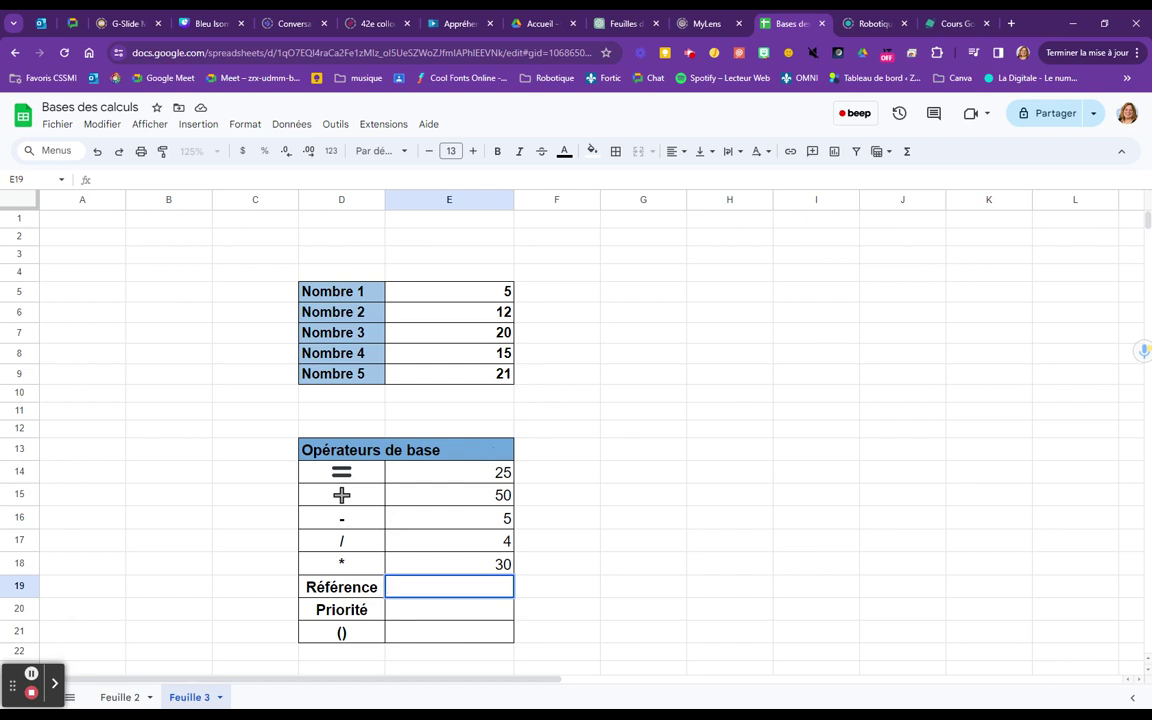
type("=")
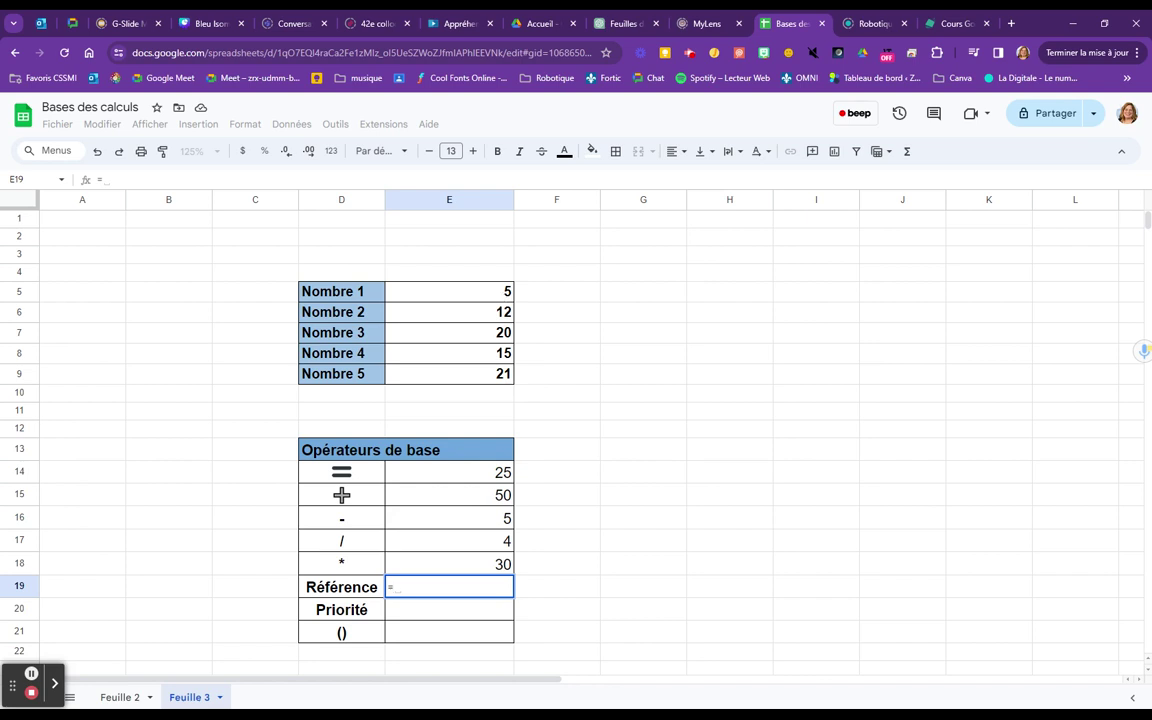
left_click(502, 293)
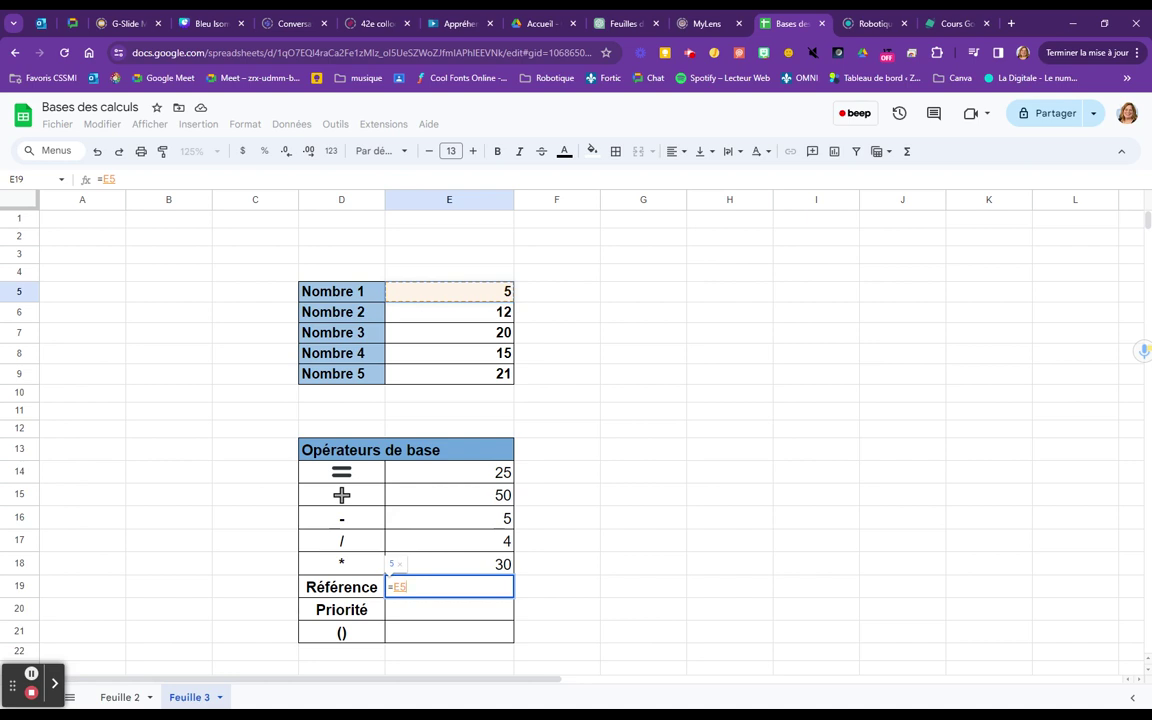
type("+")
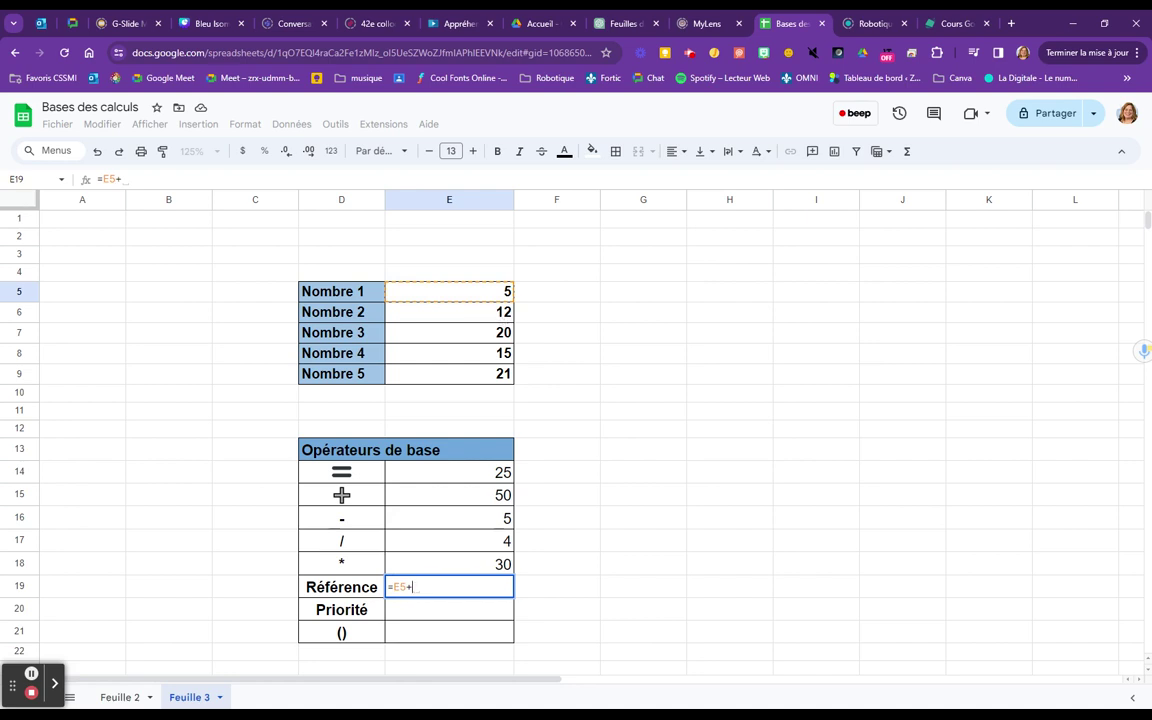
left_click(503, 316)
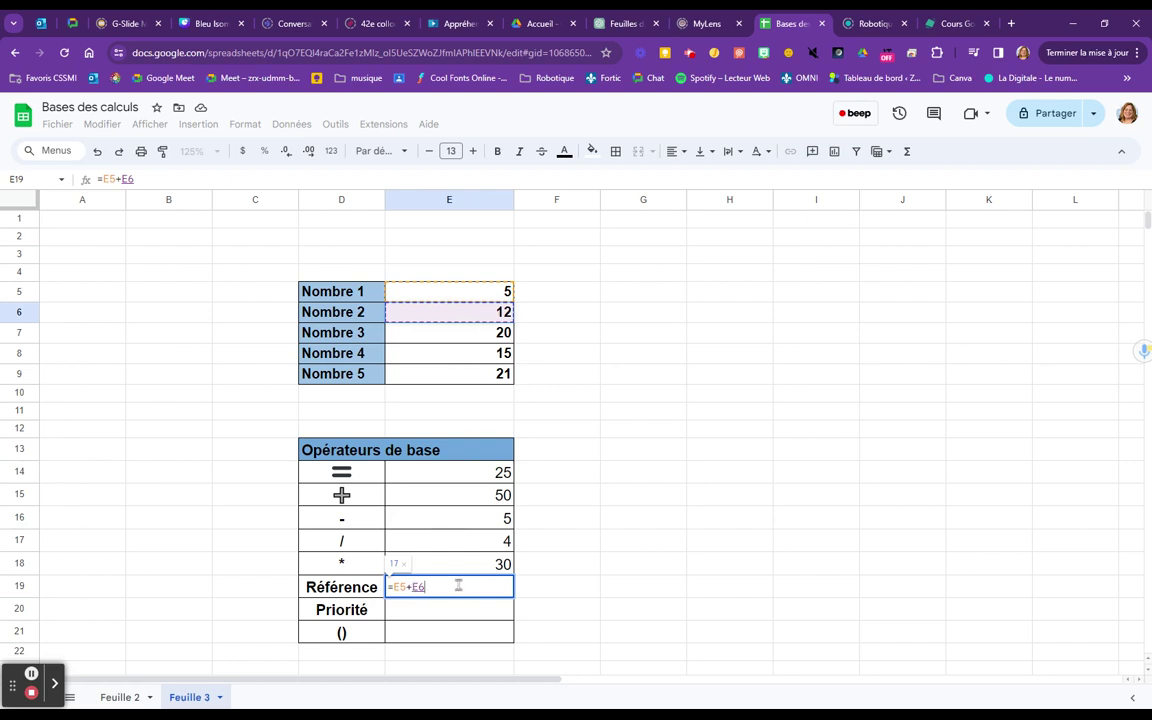
key("Return")
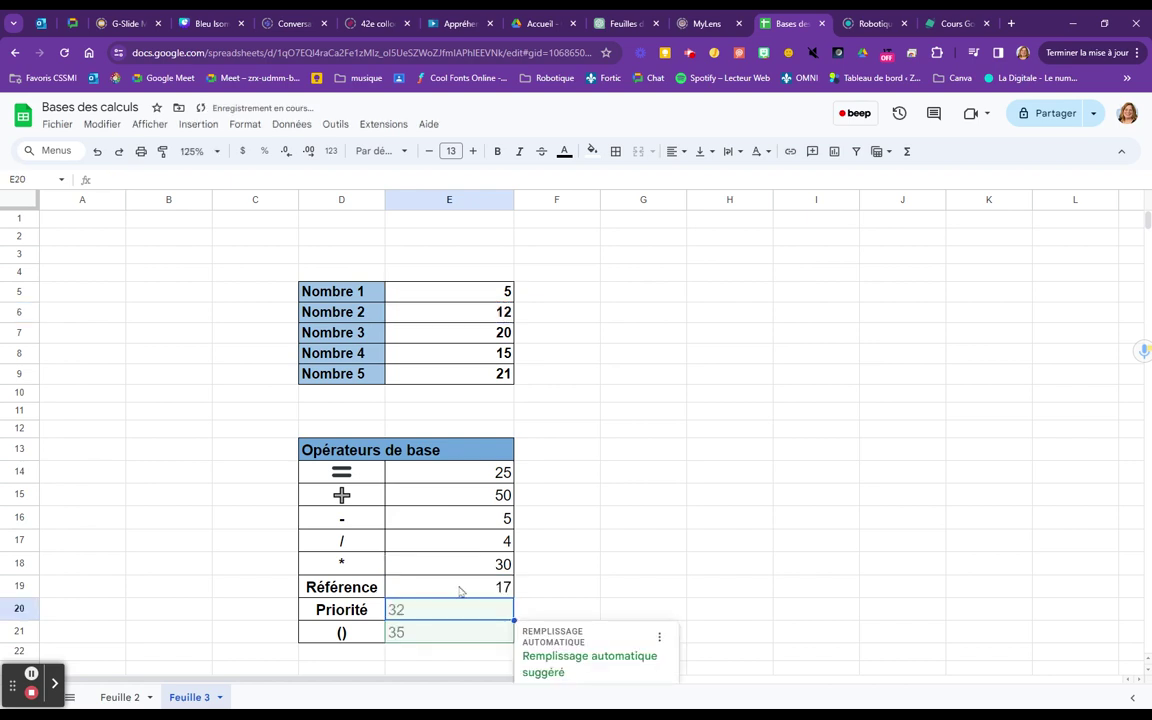
left_click(748, 561)
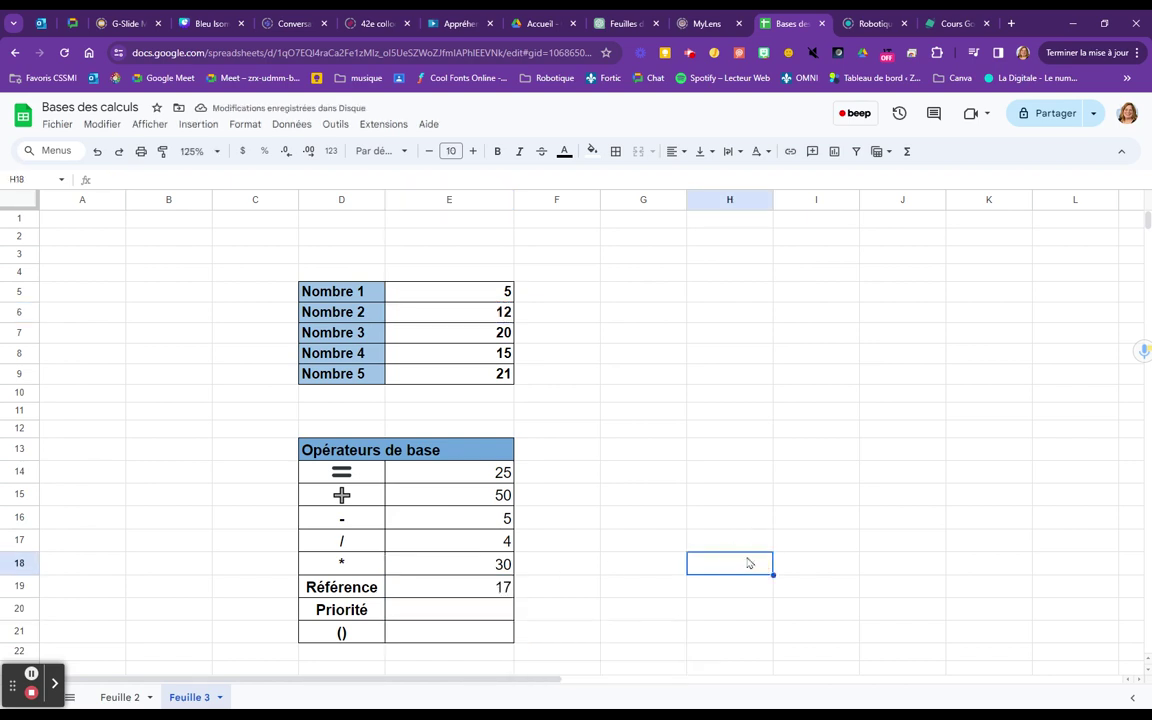
- Rewrite E19 as =E5+E7+E9, adding Nombre 1, 3 and 5 to show 46
double_click(495, 590)
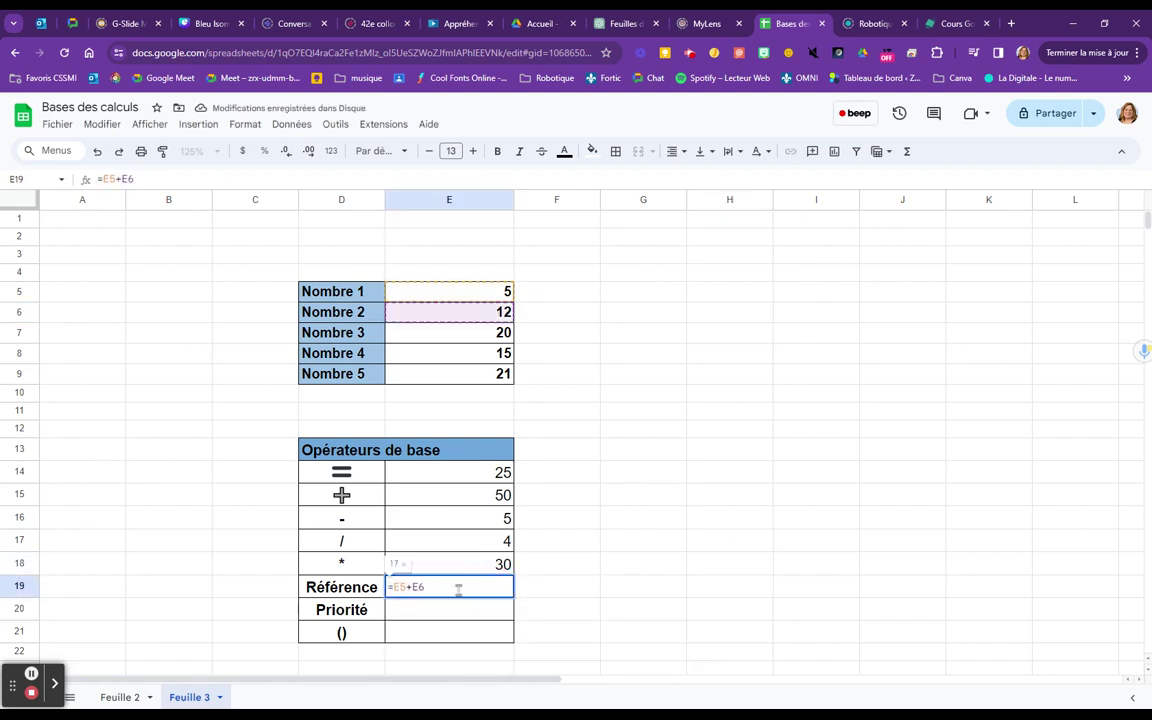
key("BackSpace")
key("BackSpace")
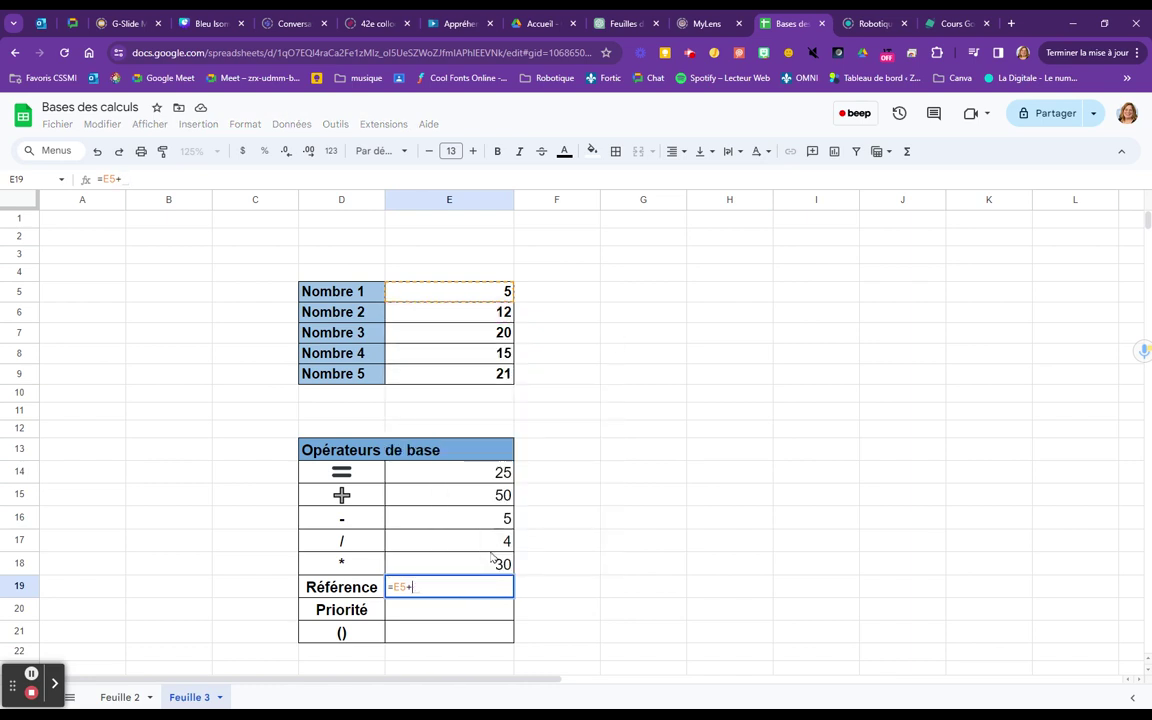
key("BackSpace")
key("BackSpace")
key("BackSpace")
left_click(492, 292)
type("+")
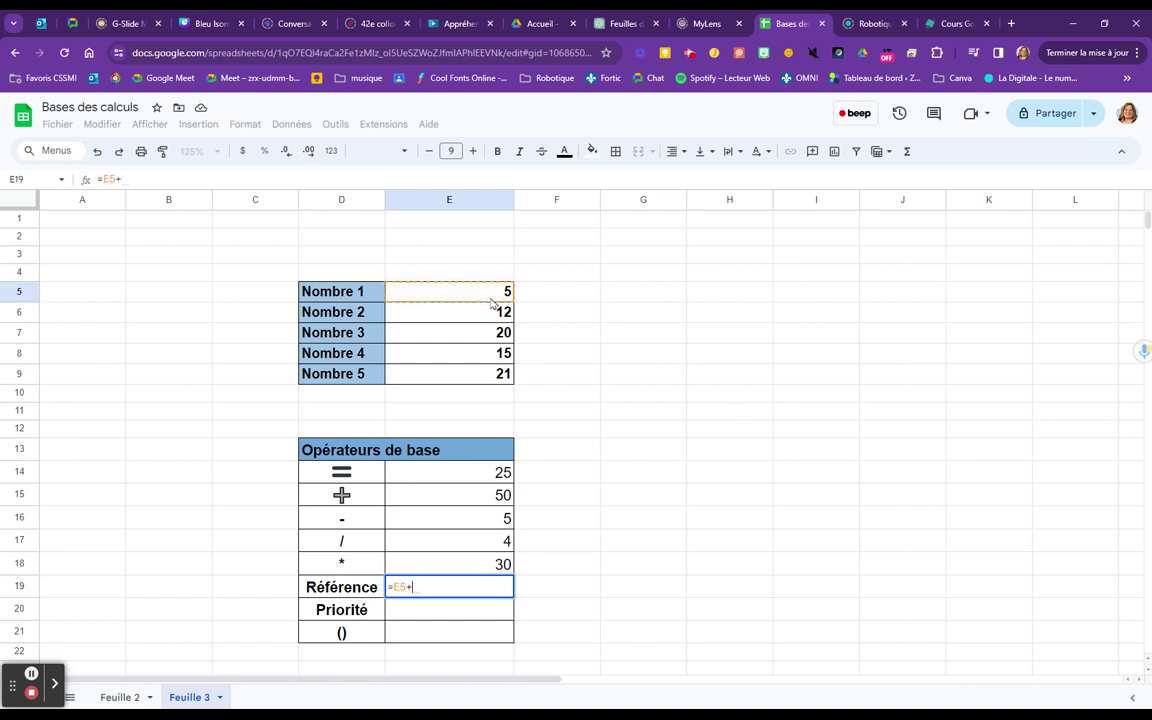
left_click(495, 330)
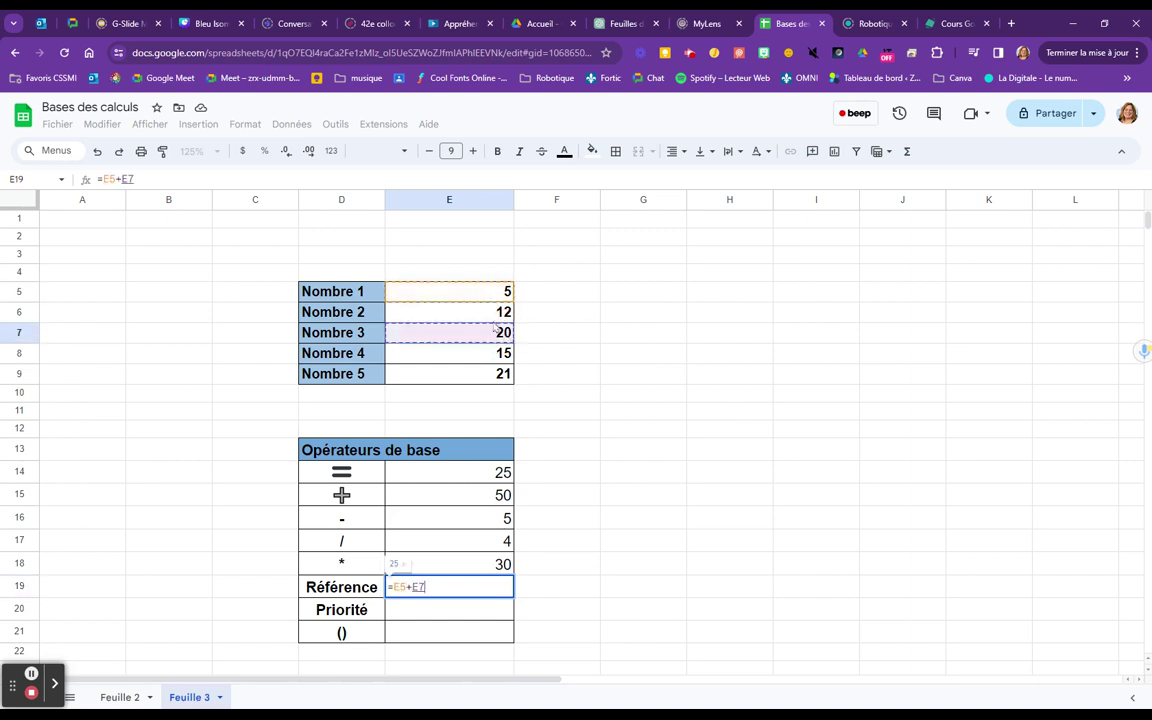
type("+")
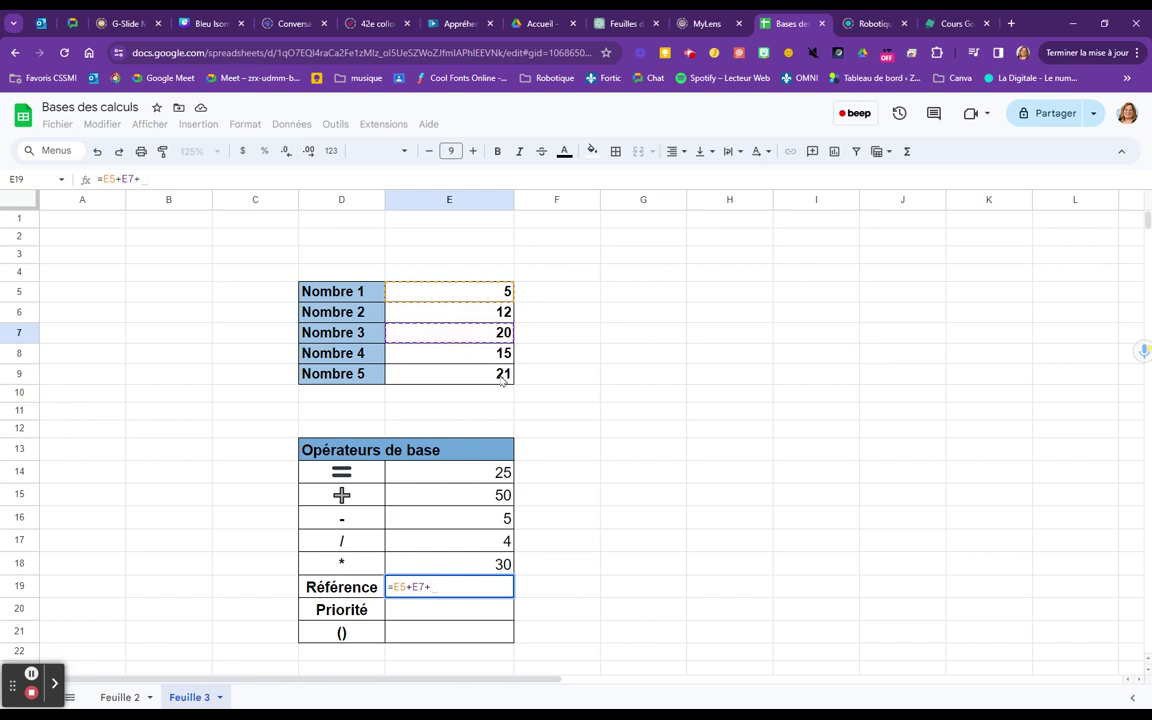
left_click(503, 376)
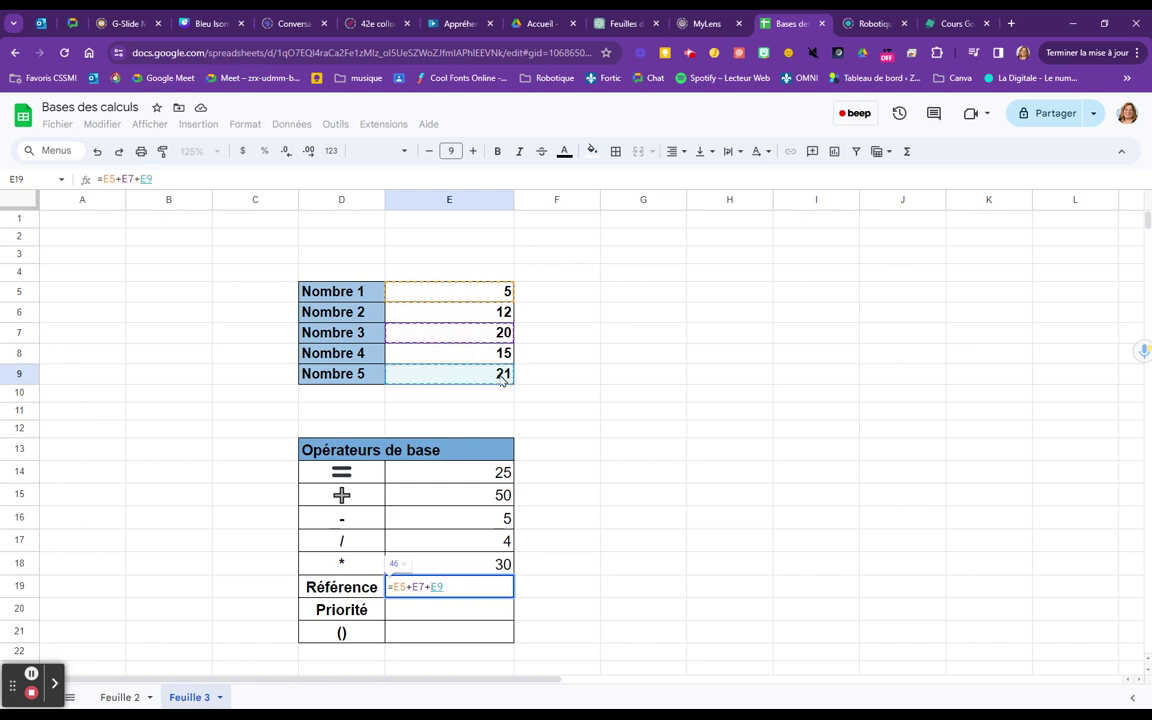
key("Return")
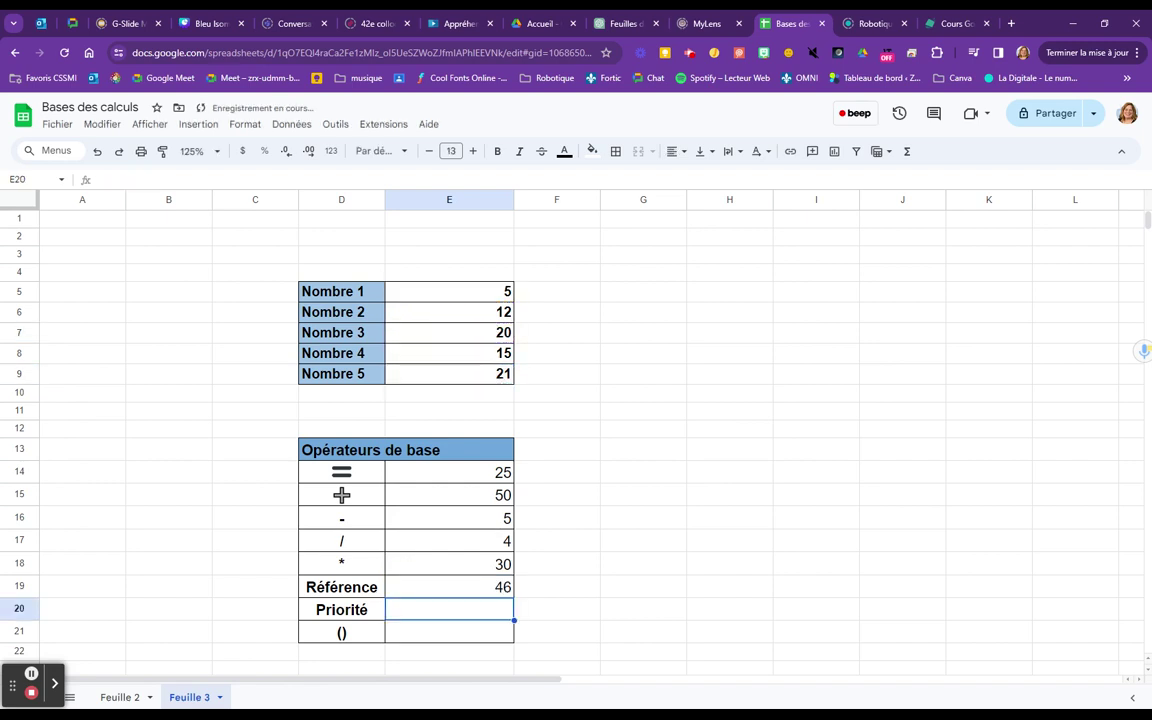
- Enter =E5+E6*E7 in E20 on the Priorité row, giving 245
double_click(413, 612)
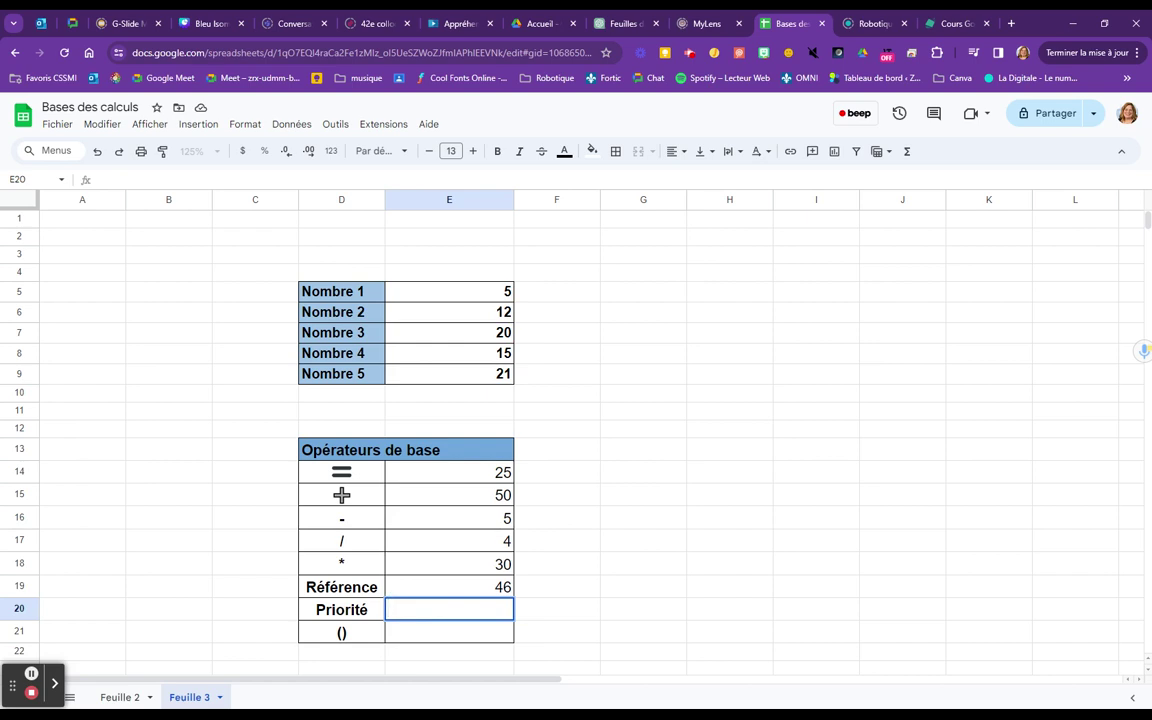
type("=")
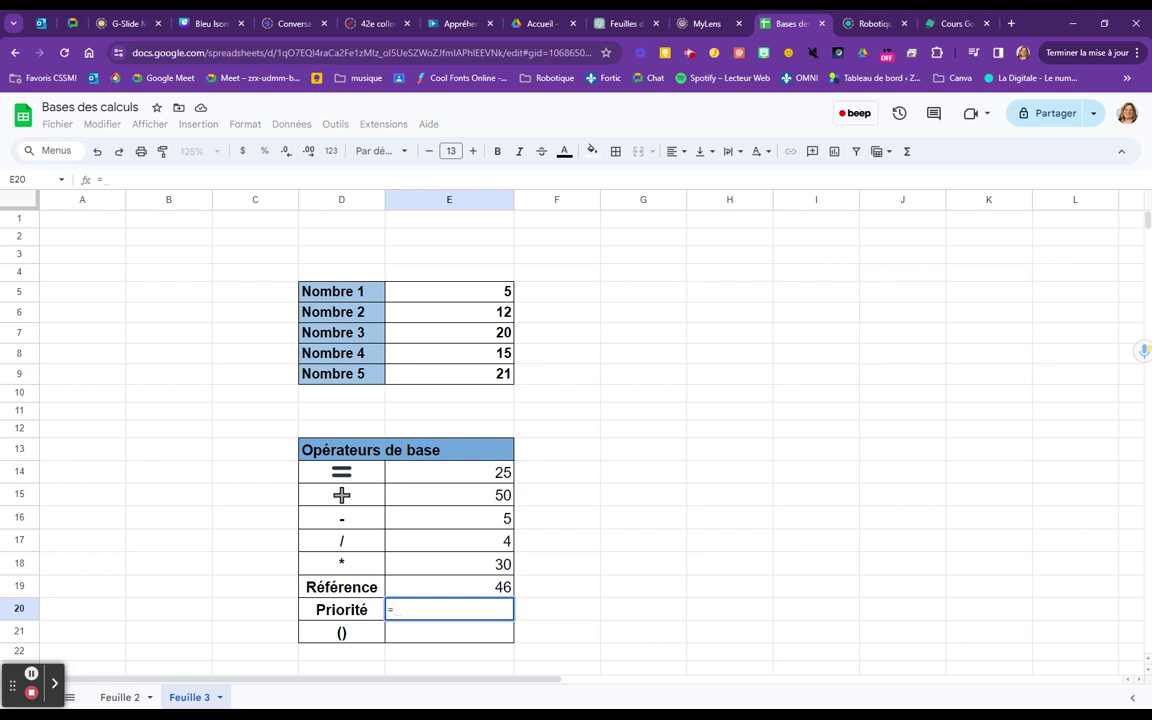
left_click(498, 294)
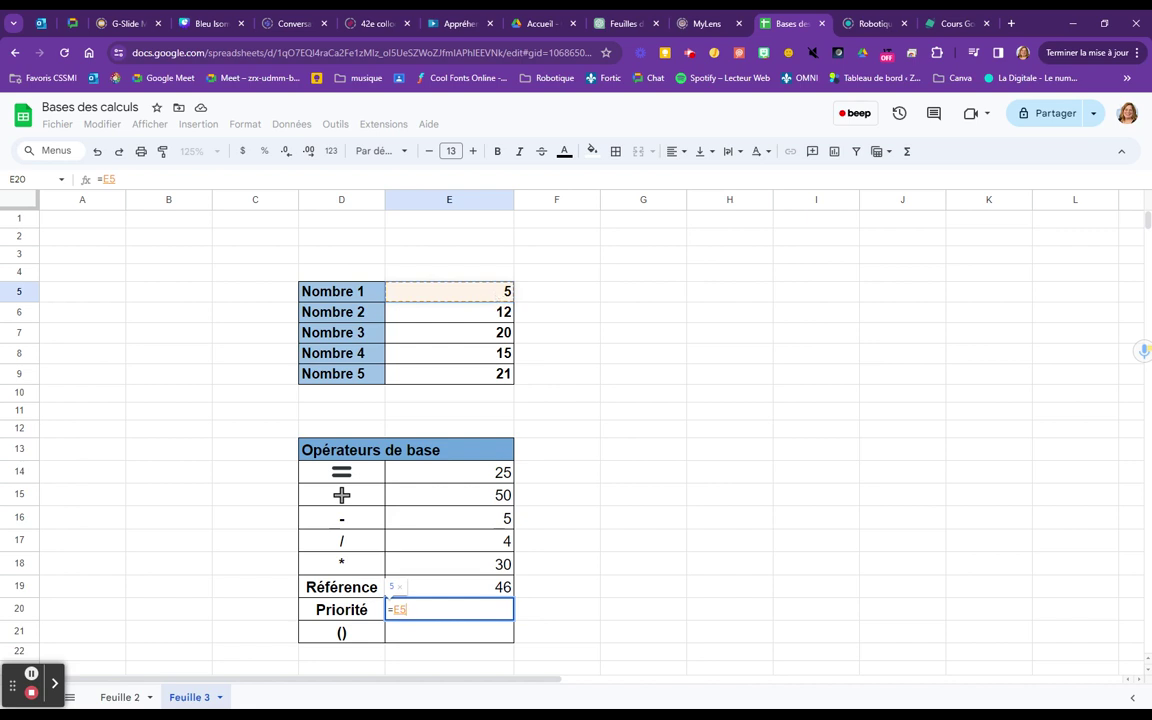
type("+")
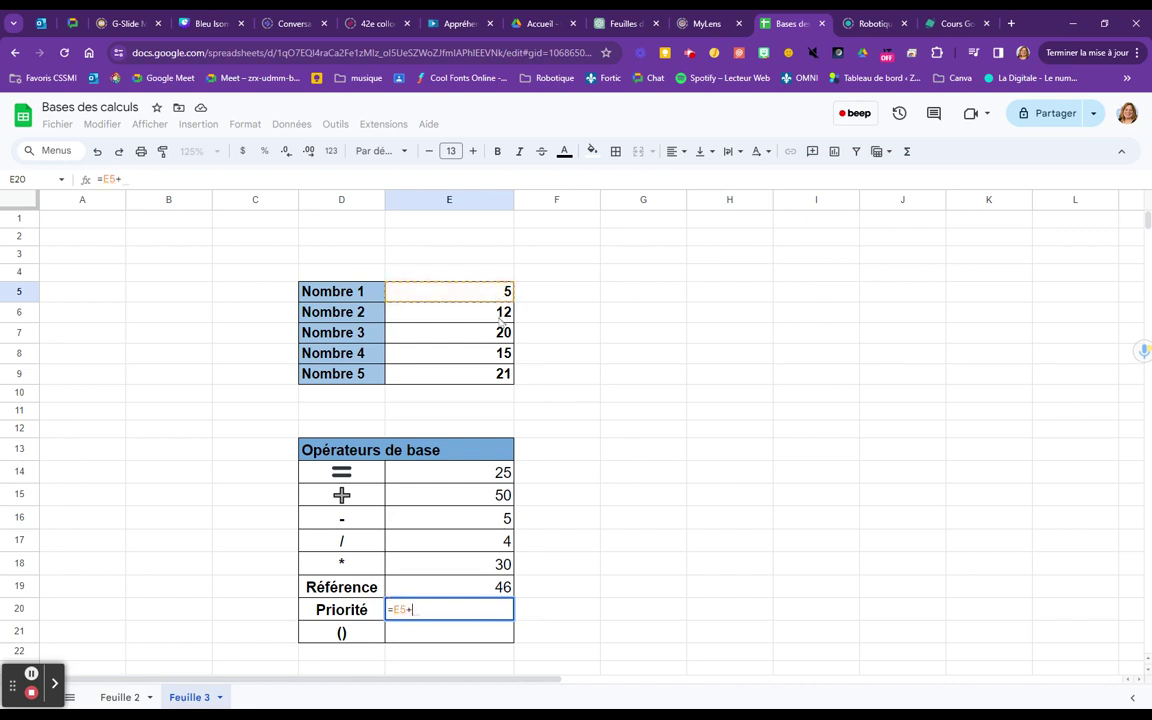
left_click(493, 313)
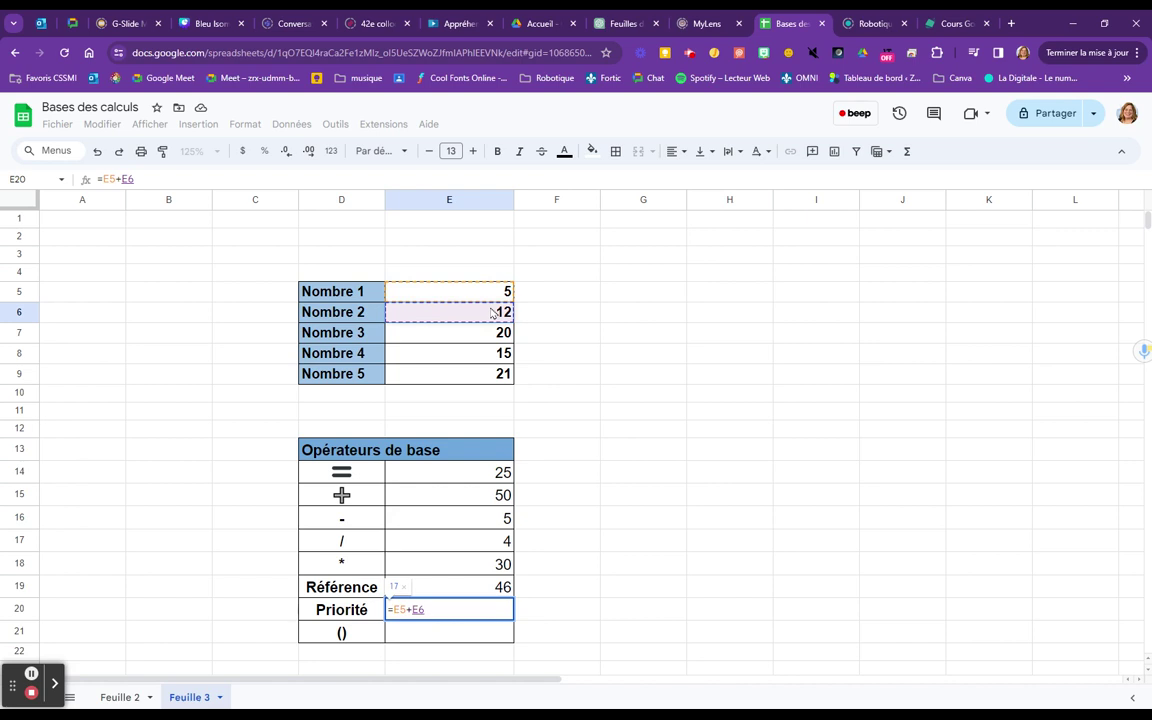
type("6")
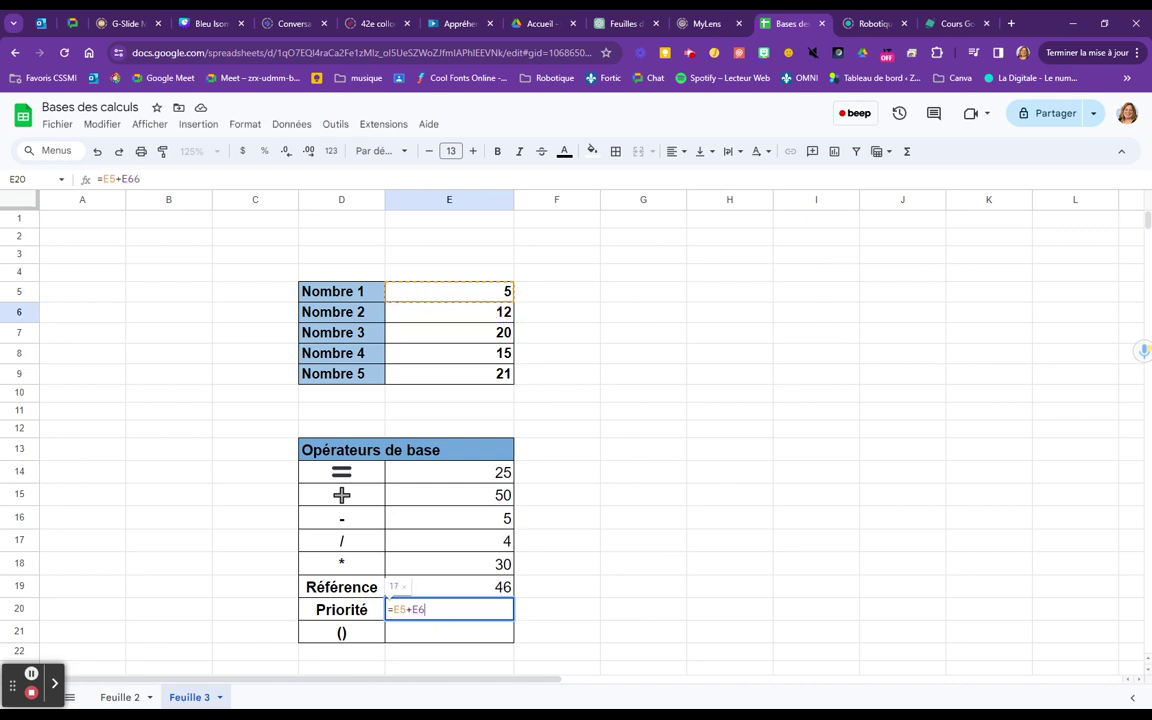
key("BackSpace")
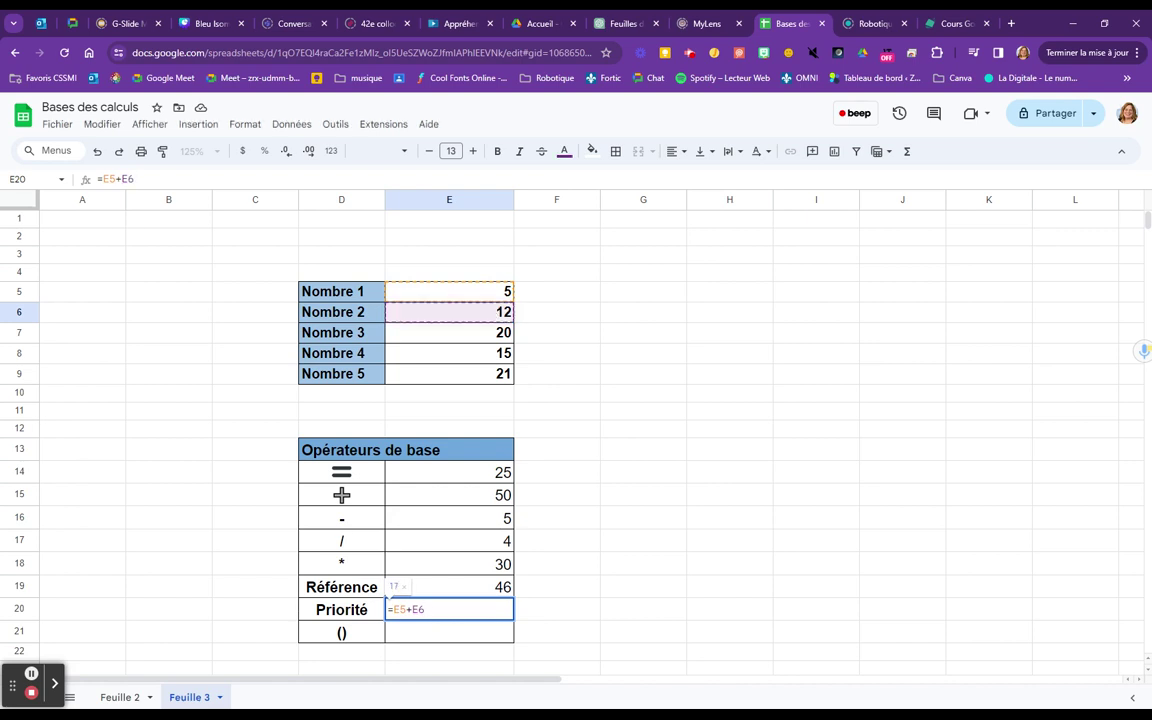
type("*")
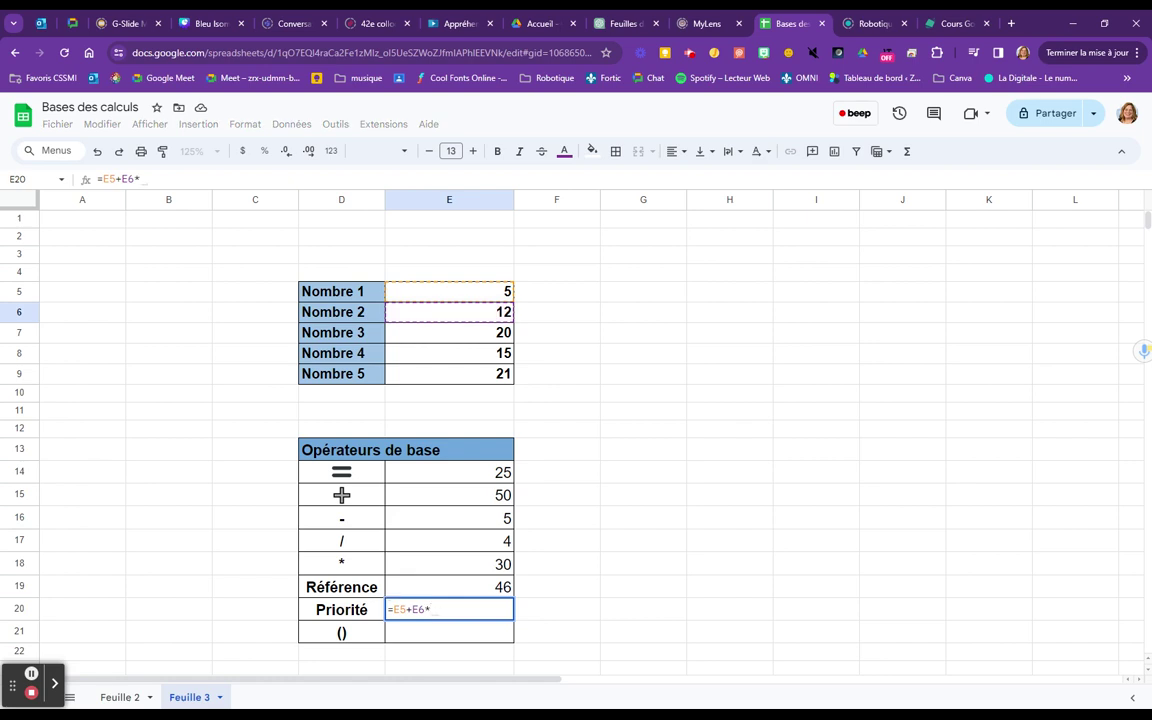
left_click(490, 334)
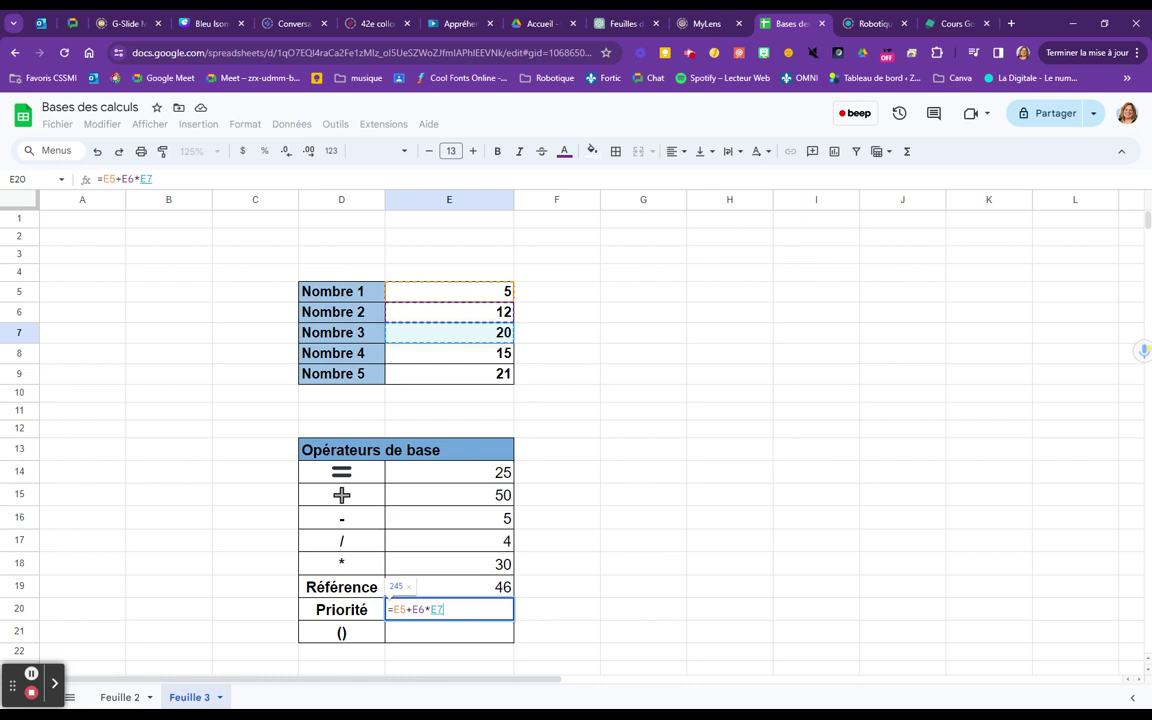
key("Return")
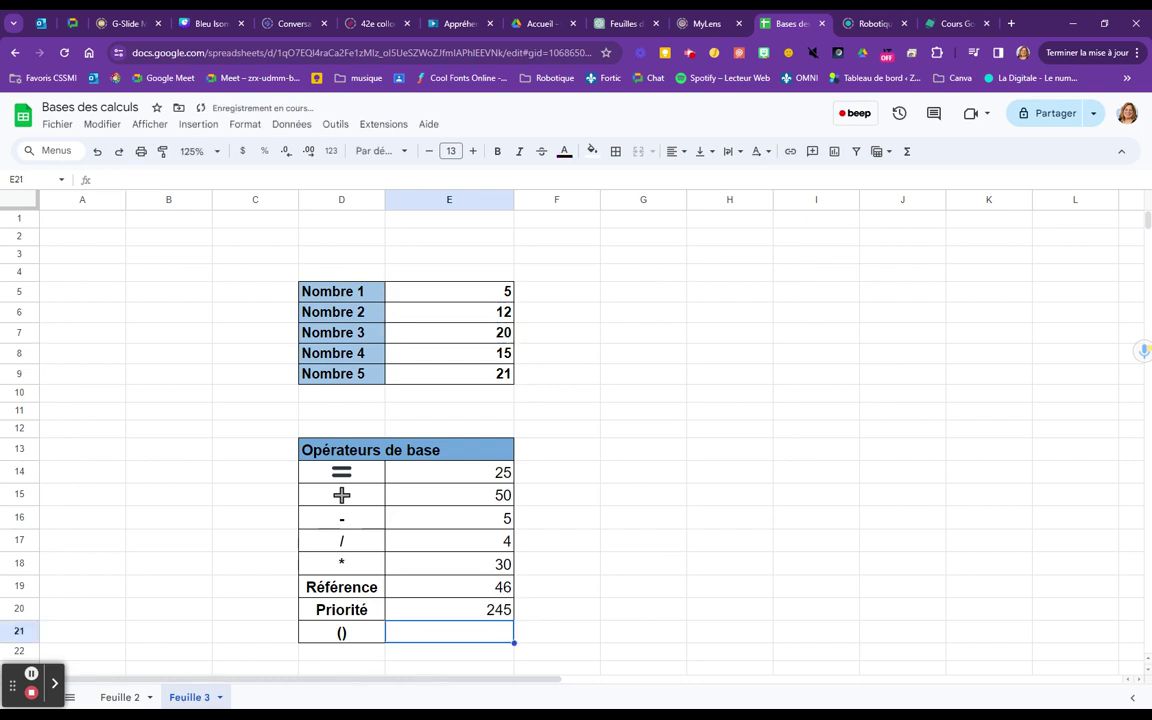
- Enter =(E5+E6)*E7 in E21 on the () row, giving 340
double_click(480, 631)
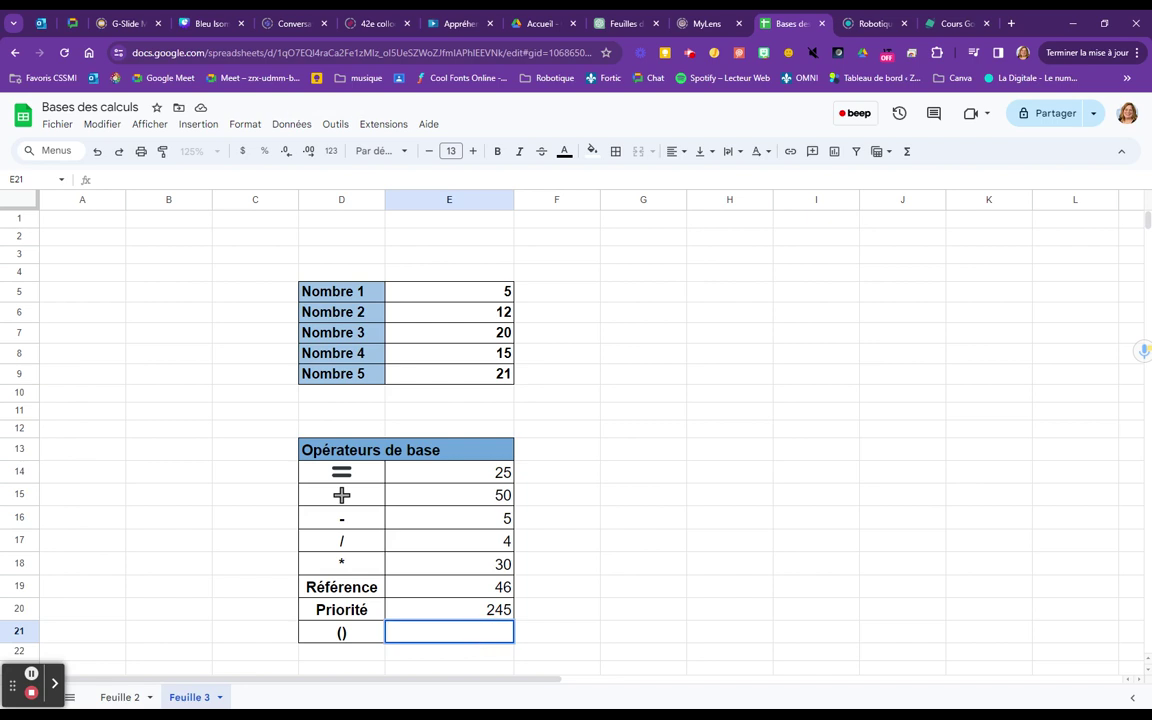
type("=")
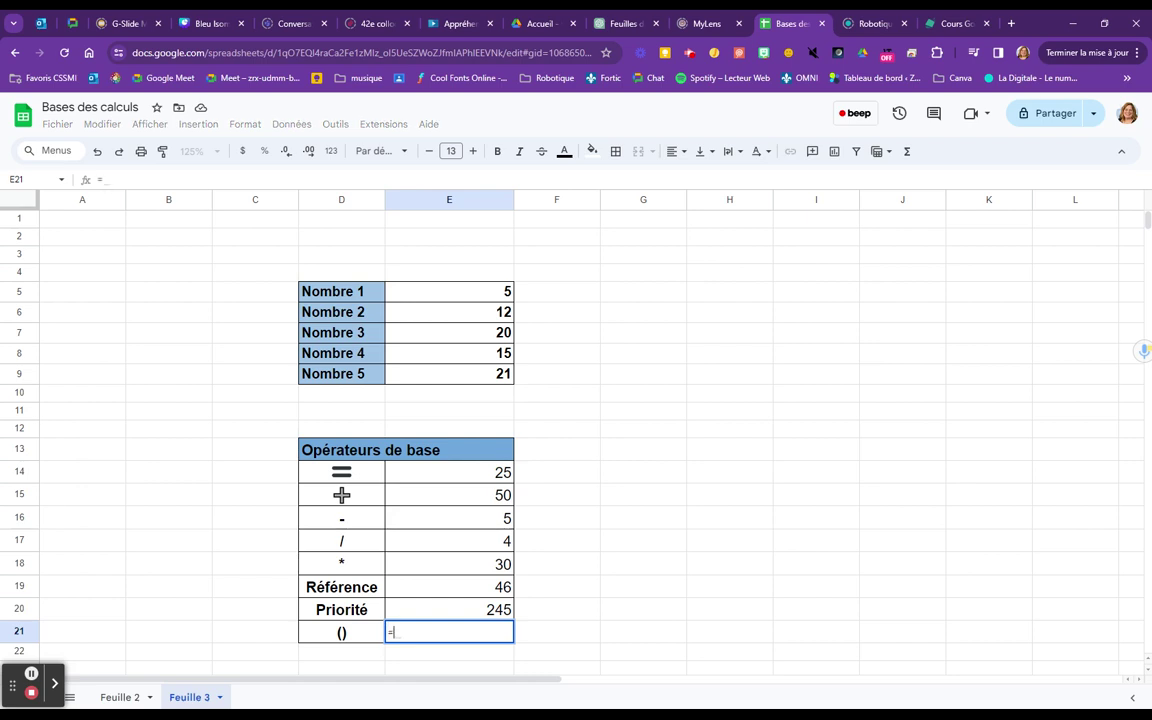
type("(")
left_click(483, 300)
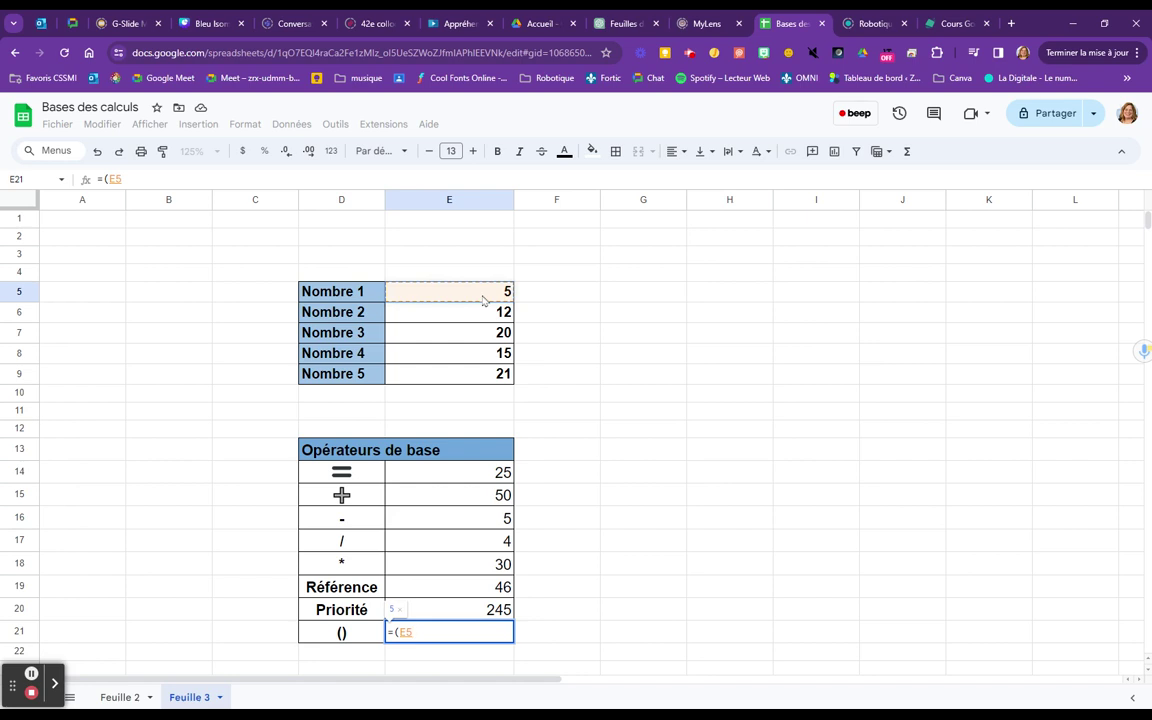
type("+")
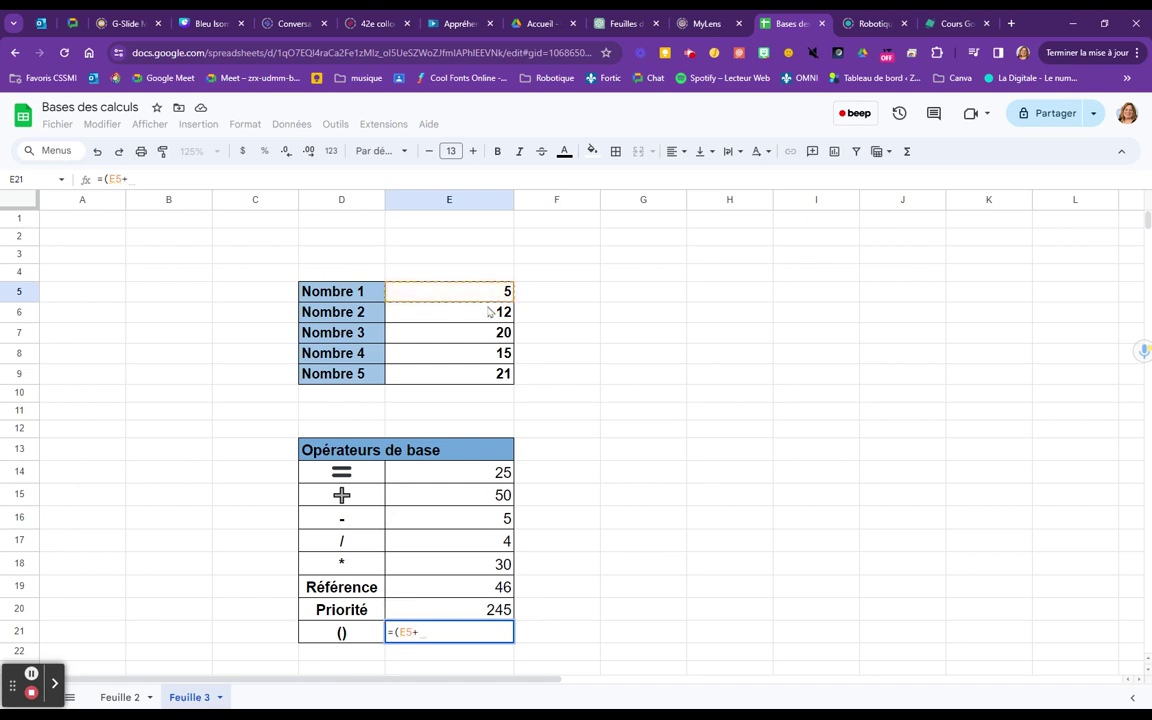
left_click(493, 318)
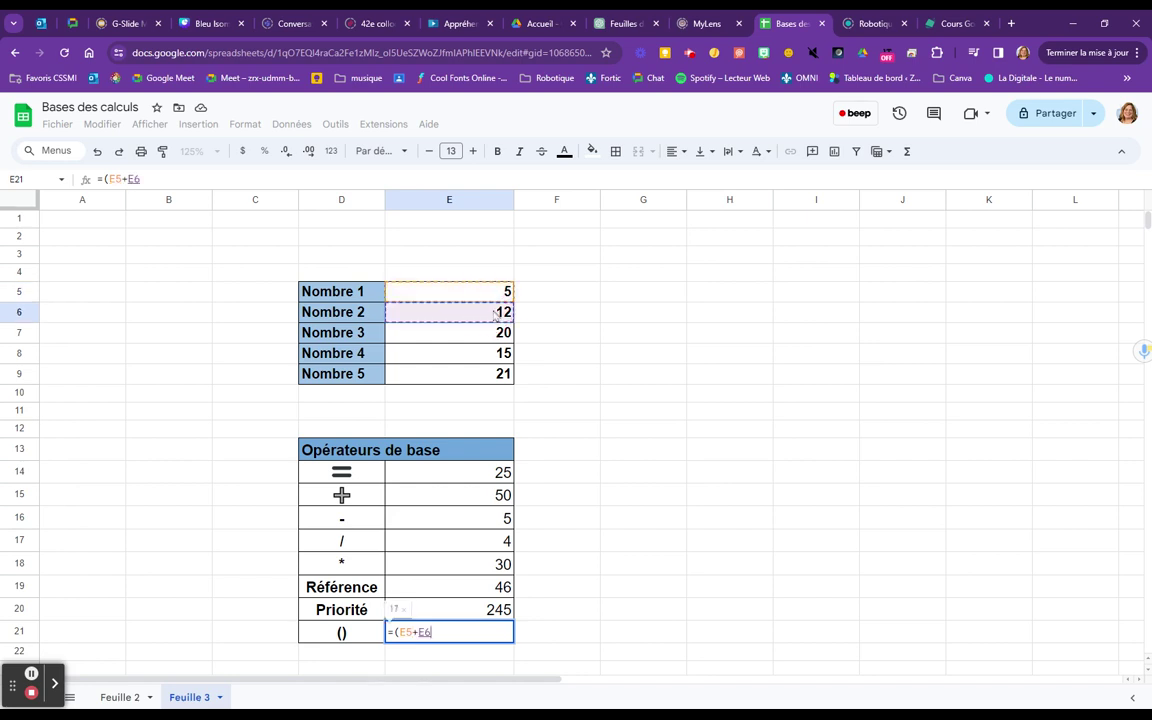
type(")")
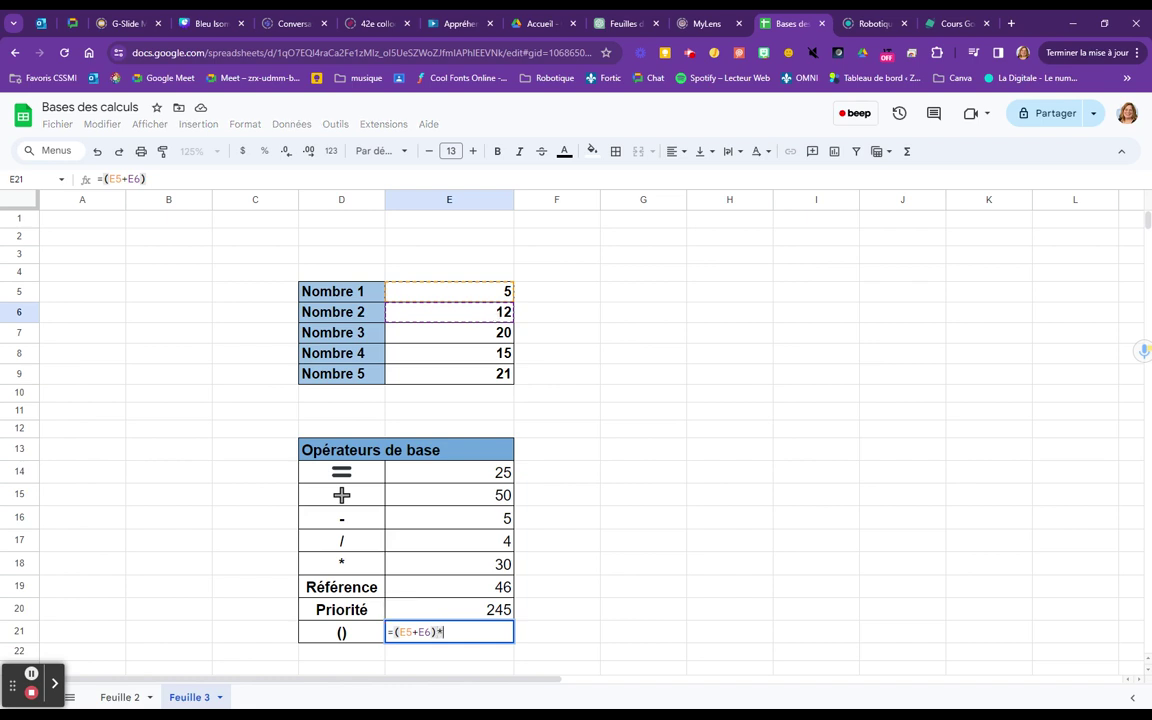
type("*")
left_click(478, 339)
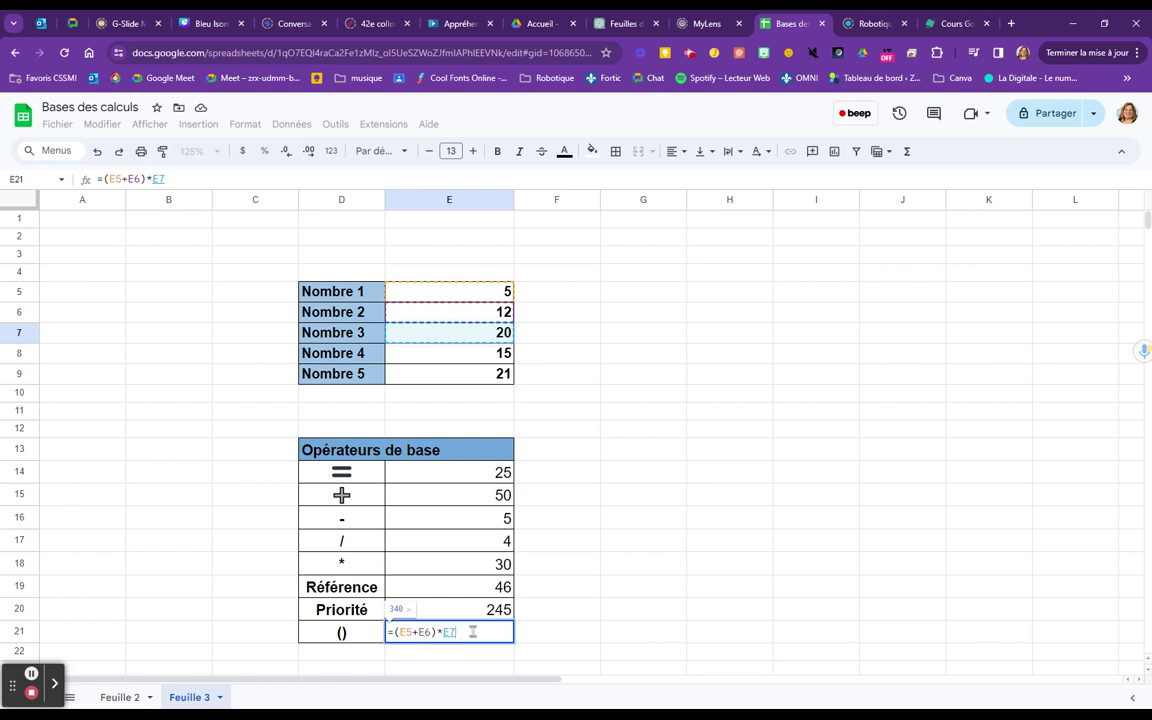
key("Return")
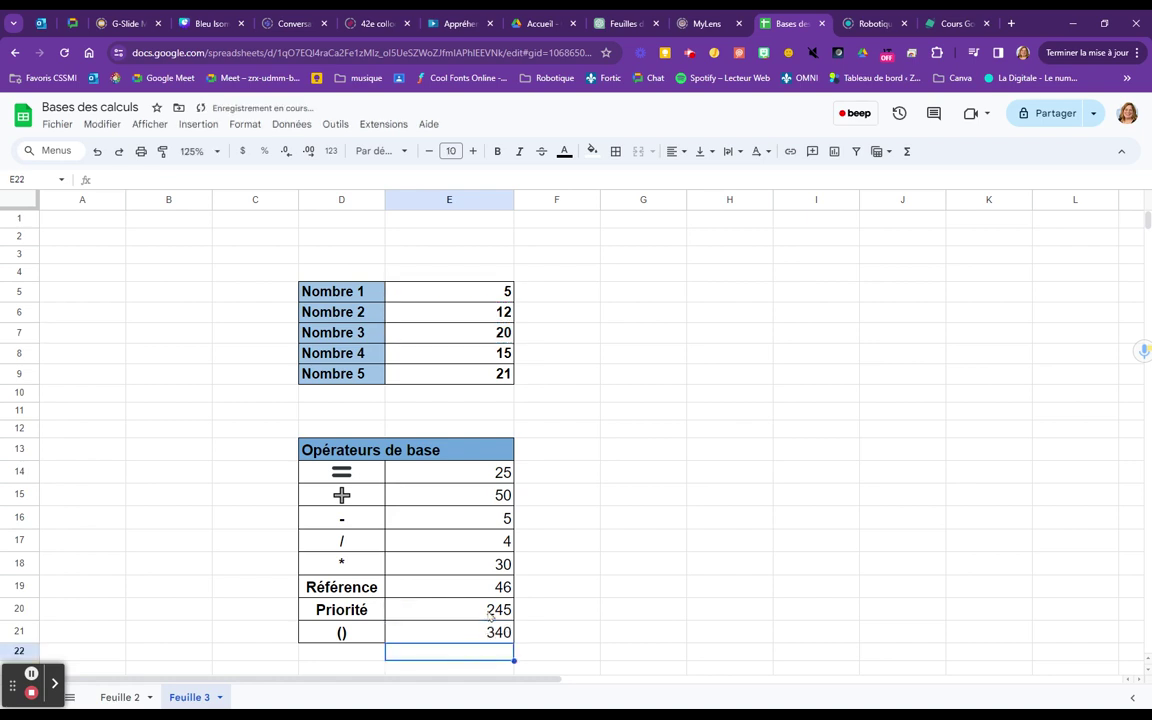